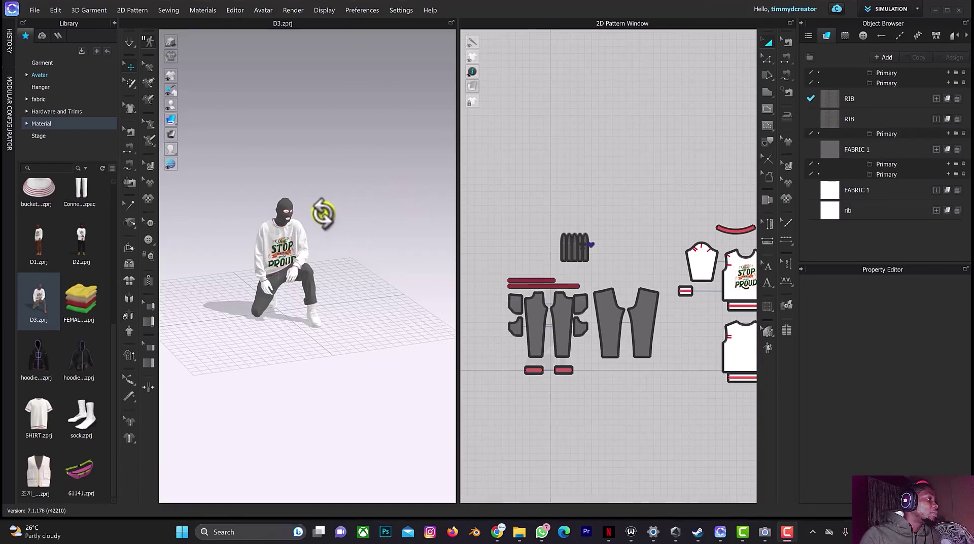
Orbit around the kneeling D3 avatar and drag the D2.zprj thumbnail into the 3D window.
mouse_move(281, 217)
right_mouse_down()
mouse_move(321, 212)
mouse_move(274, 216)
right_mouse_up()
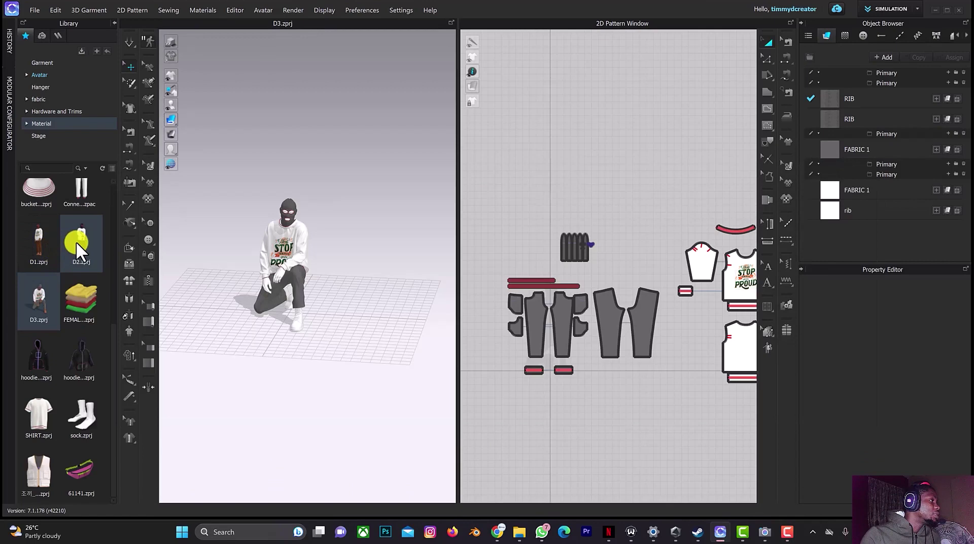
left_click_drag(76, 243, 39, 6)
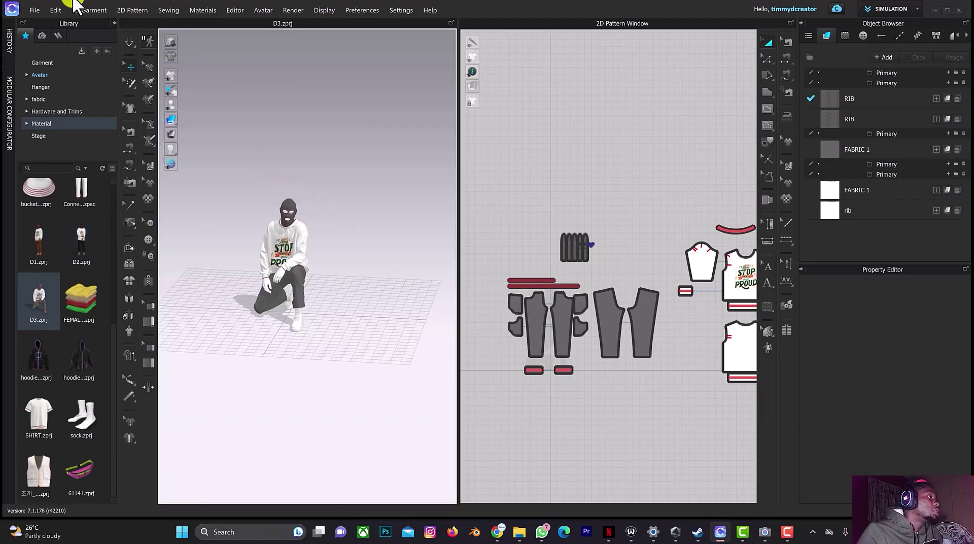
Open the D2 project file from the Project folder with Ctrl+O.
key("ctrl+o")
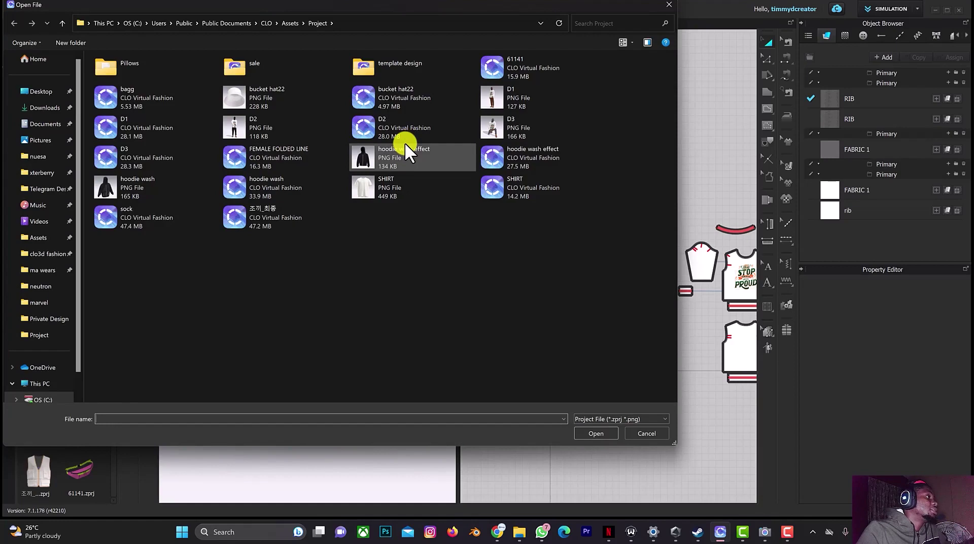
left_click(377, 126)
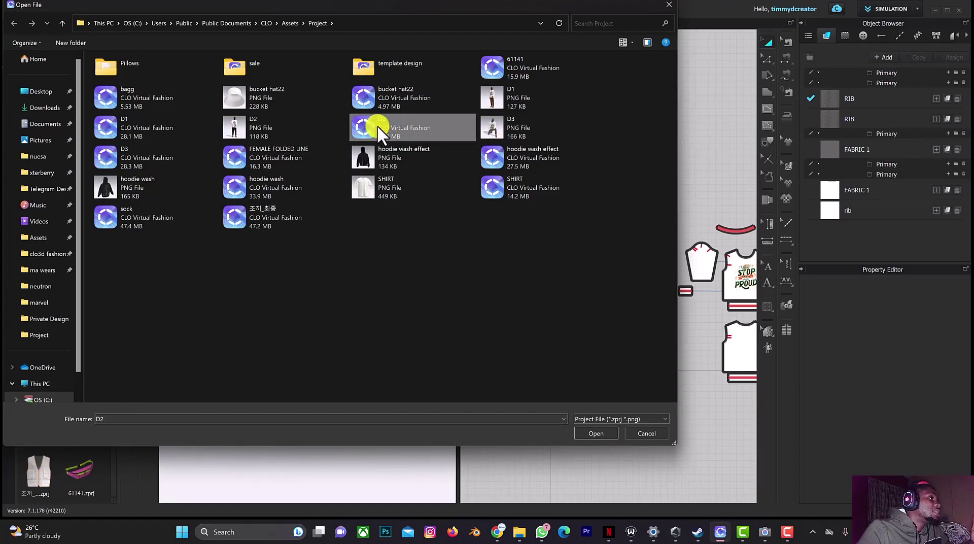
left_click(596, 432)
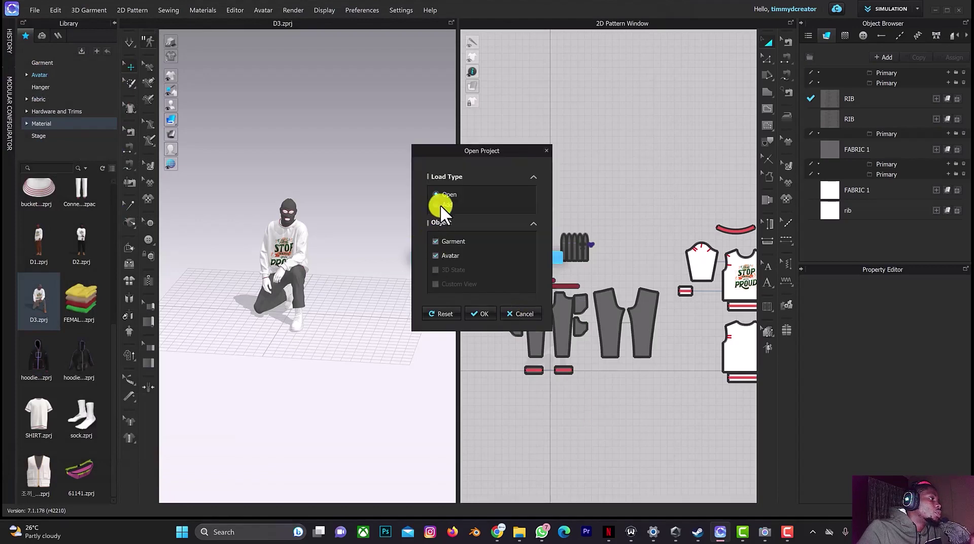
Add D2 to the current scene with translation X -0.6, Y 0.0, Z 0.5 m.
left_click(437, 203)
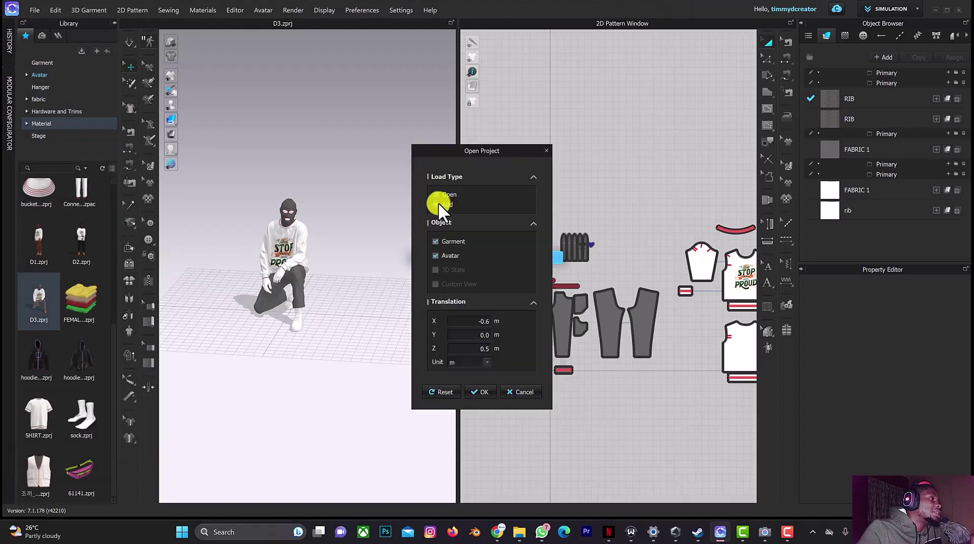
left_click(486, 320)
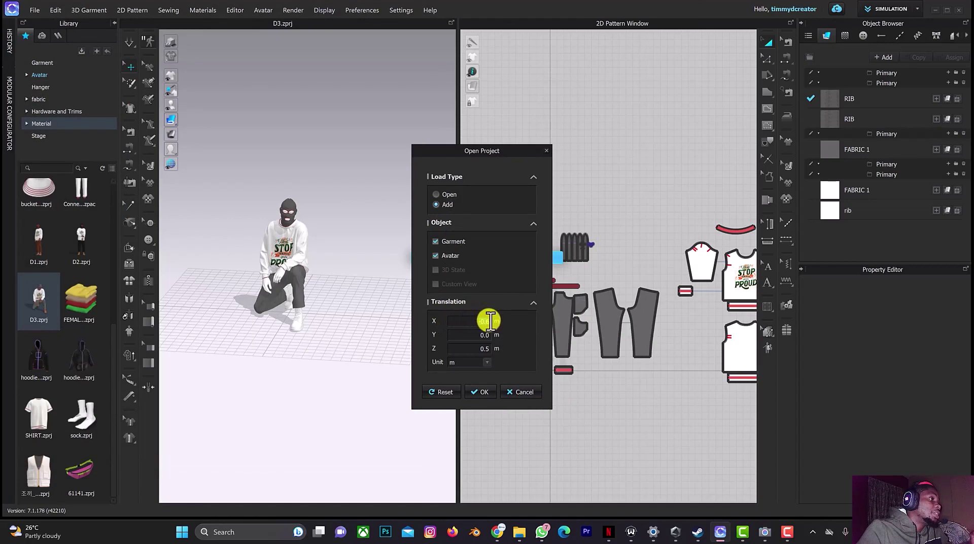
type("0")
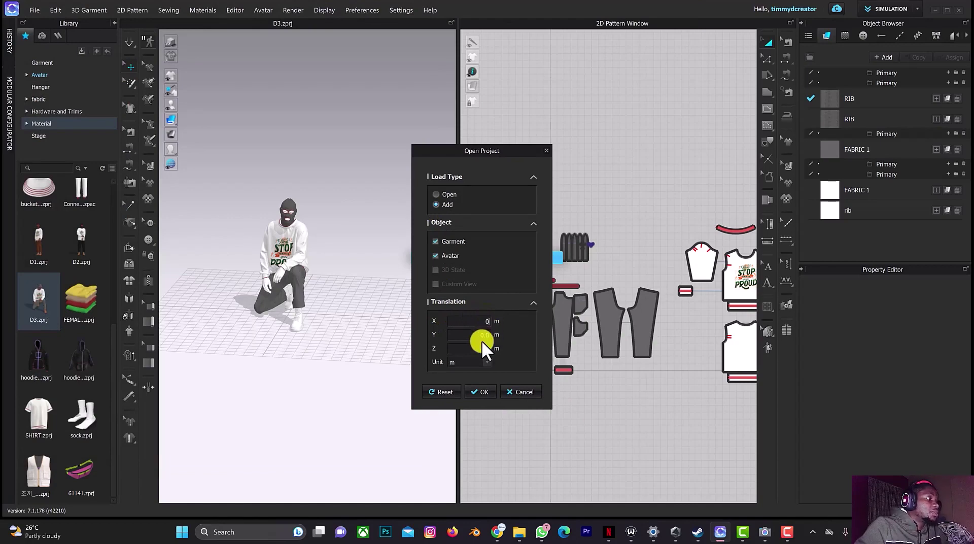
left_click(490, 348)
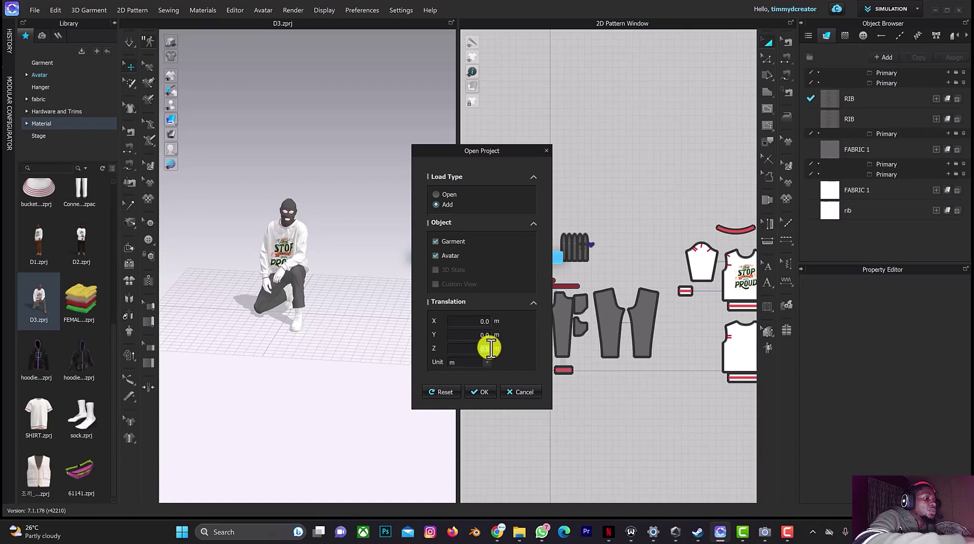
type("0")
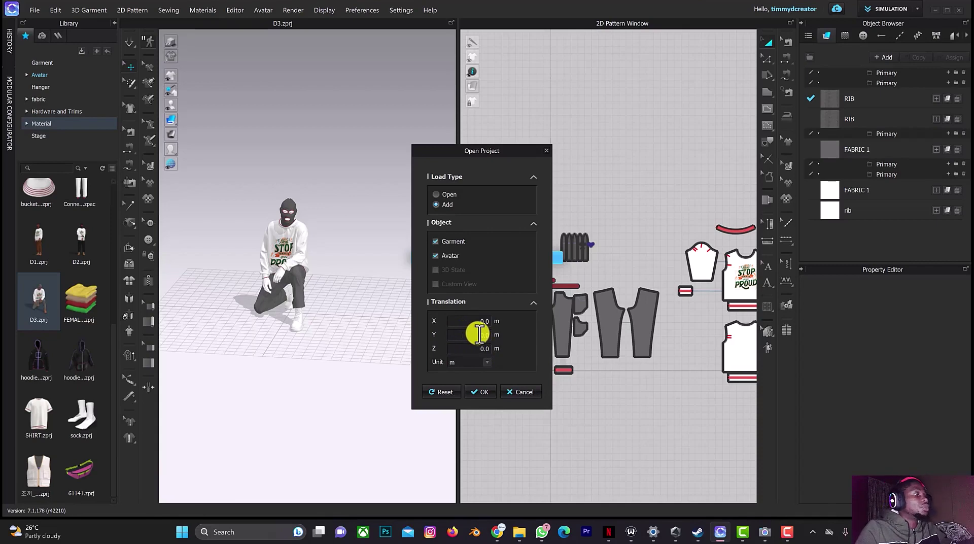
left_click(488, 320)
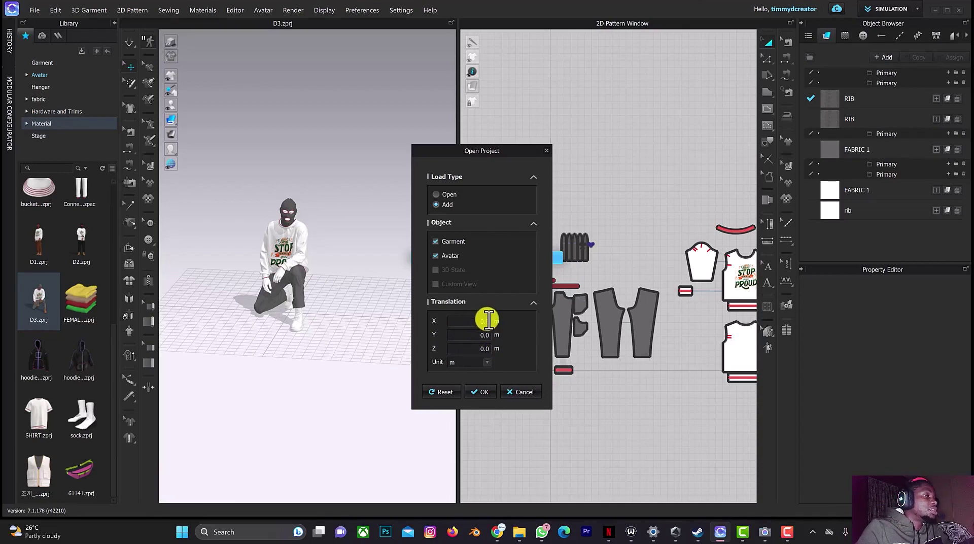
left_click(491, 349)
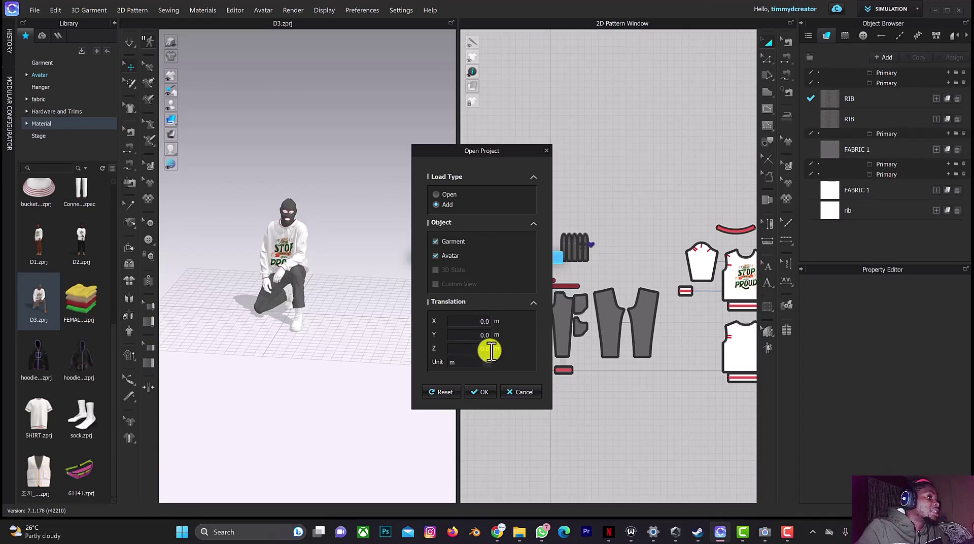
left_click(486, 320)
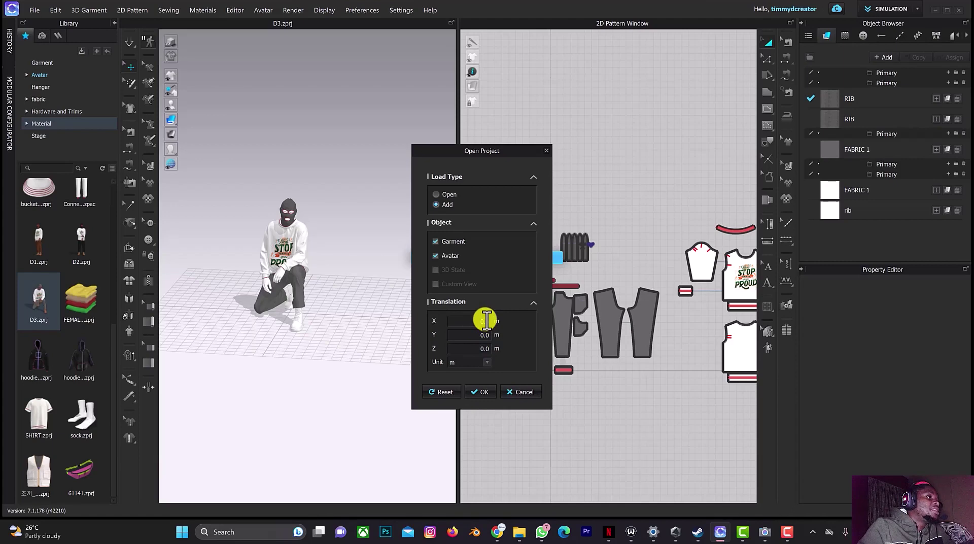
left_click(195, 298)
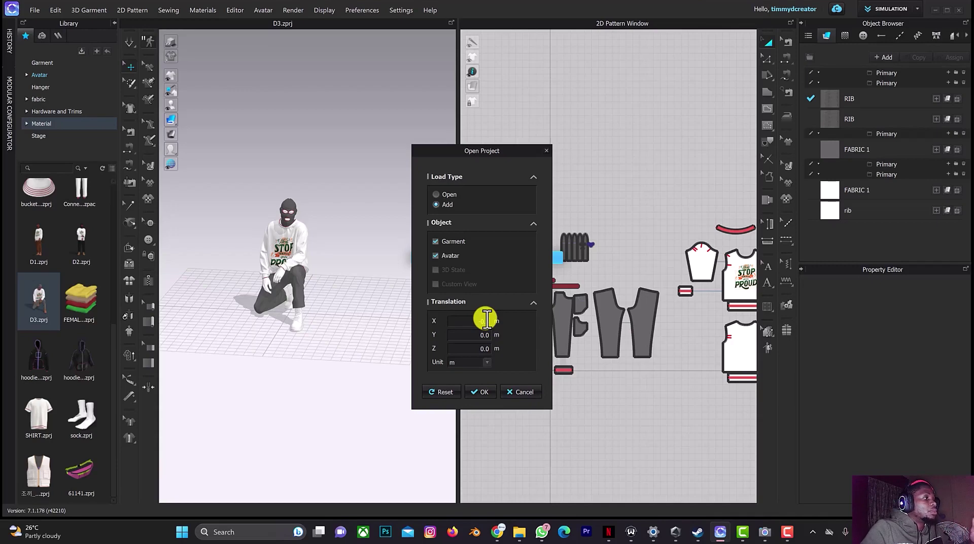
left_click(487, 349)
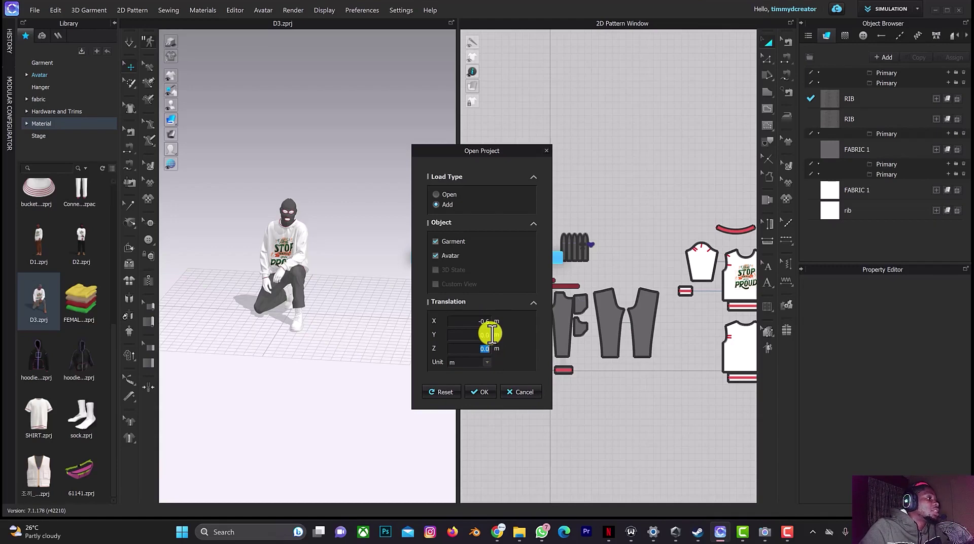
type("0.")
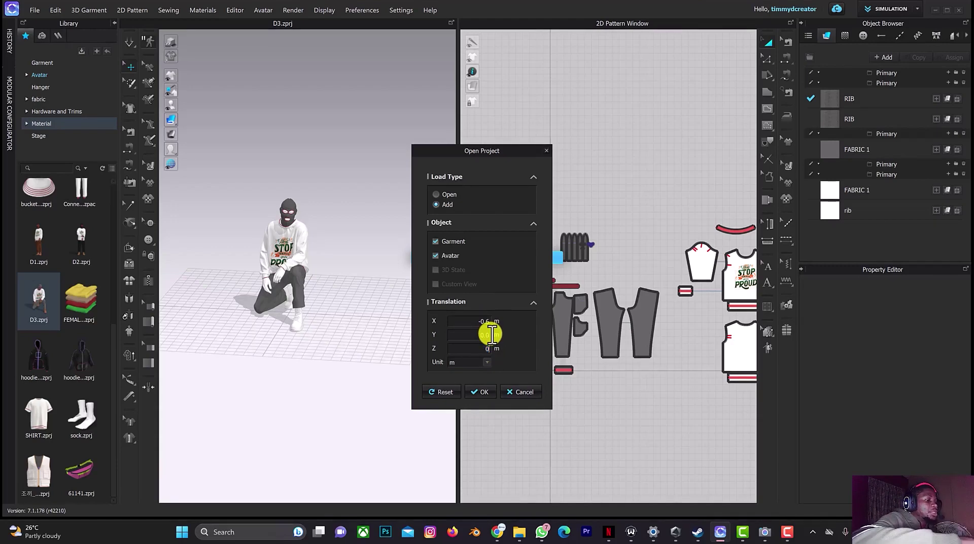
type("5")
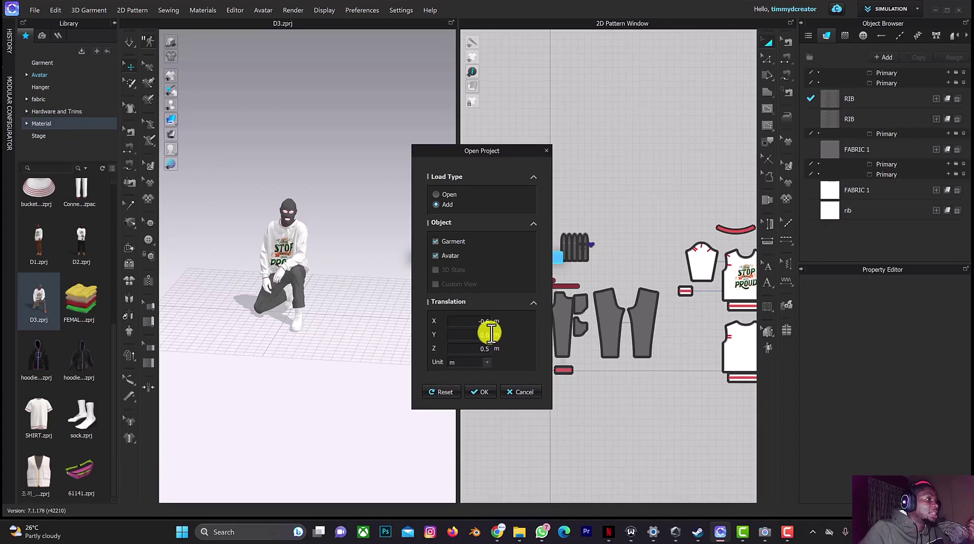
left_click(482, 391)
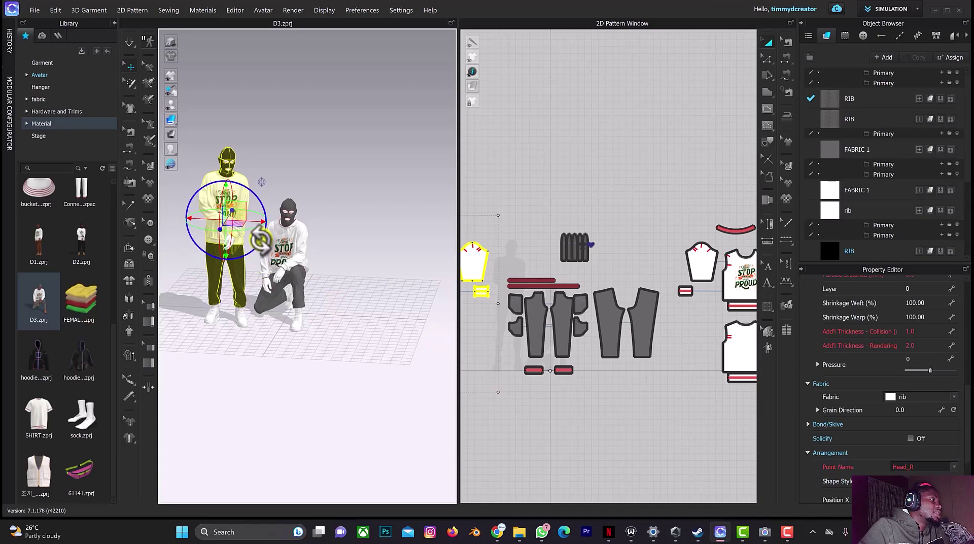
Orbit, then reset the view to face the standing D2 and kneeling avatars.
right_click_drag(267, 241, 235, 262)
key("2")
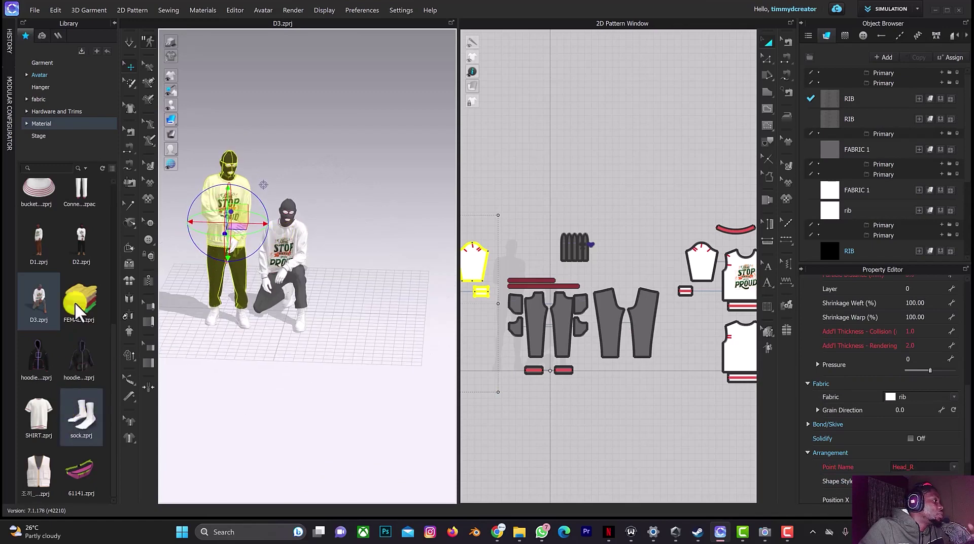
mouse_move(65, 248)
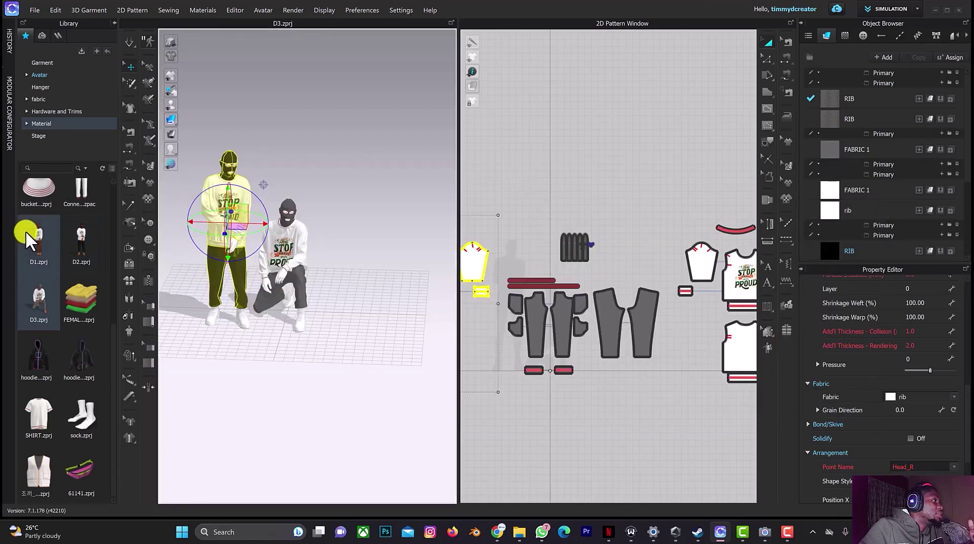
Drag D1.zprj into the scene without saving the current scene.
mouse_move(25, 230)
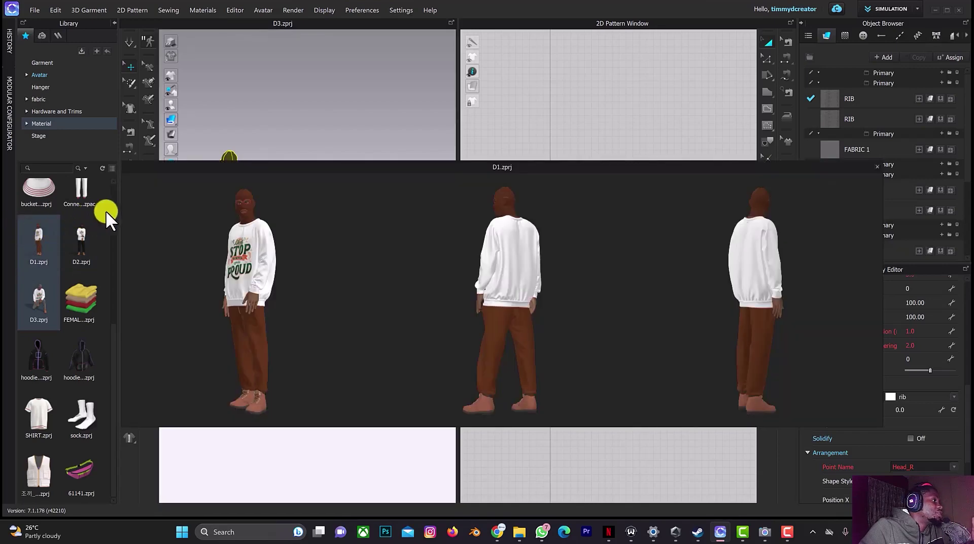
left_click_drag(39, 233, 348, 272)
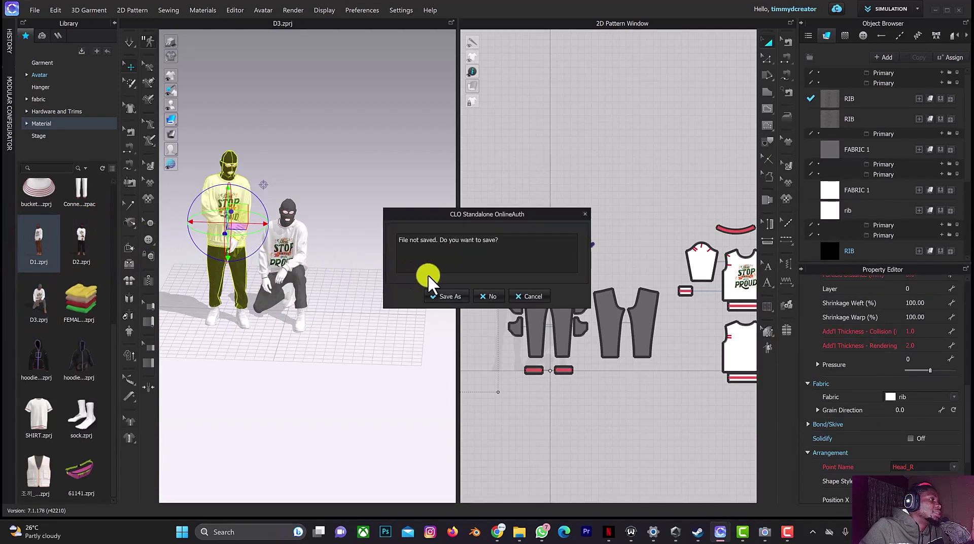
left_click(491, 299)
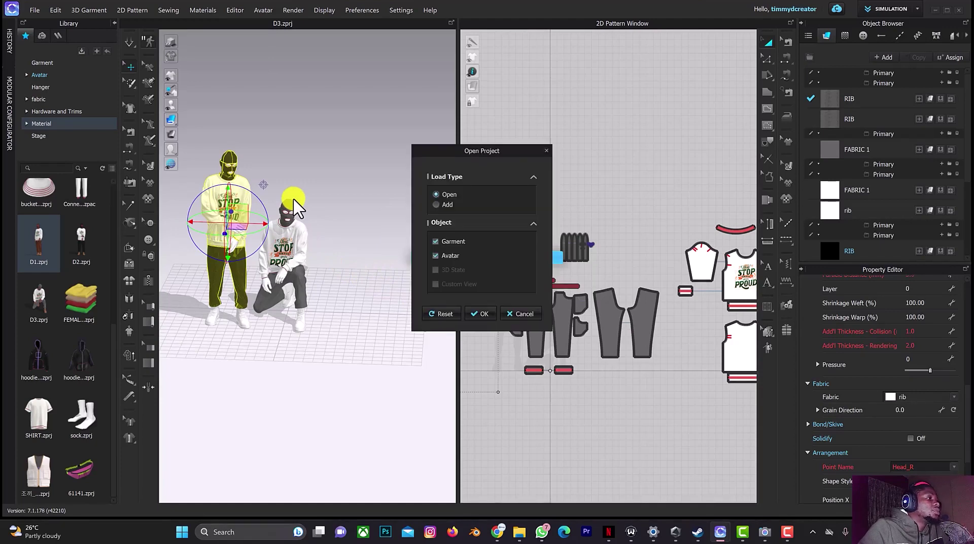
Add D1 to the scene with translation X 0.6 m and Z 0.5 m.
left_click(436, 204)
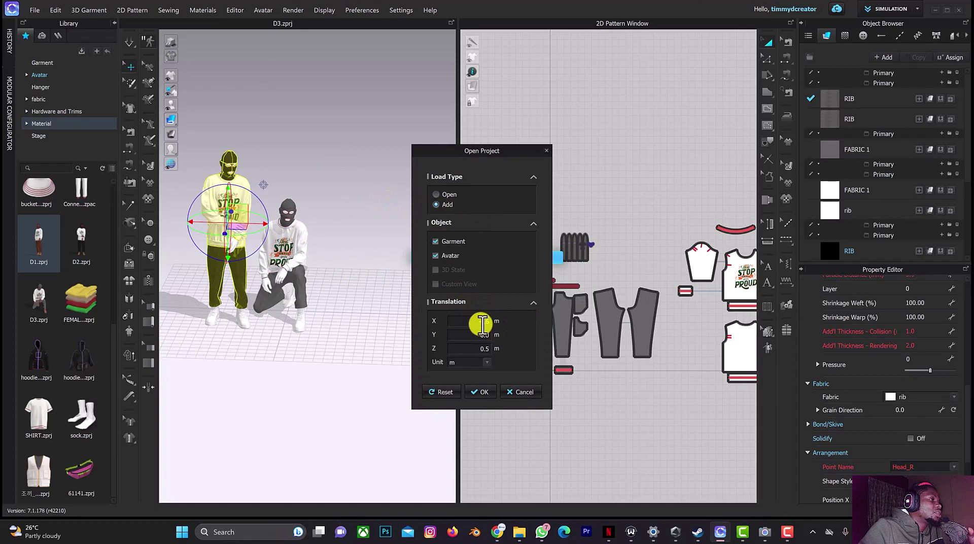
double_click(483, 322)
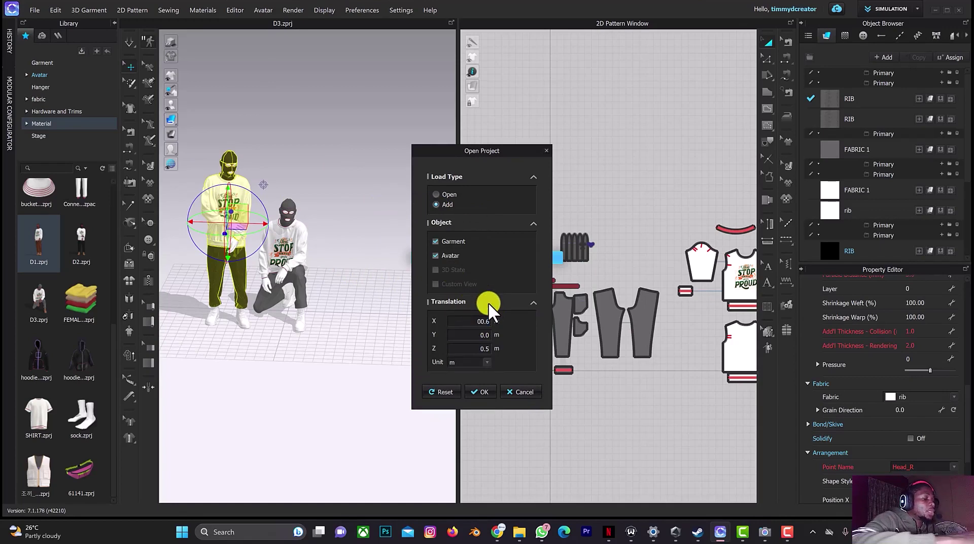
key("BackSpace")
type("0.6")
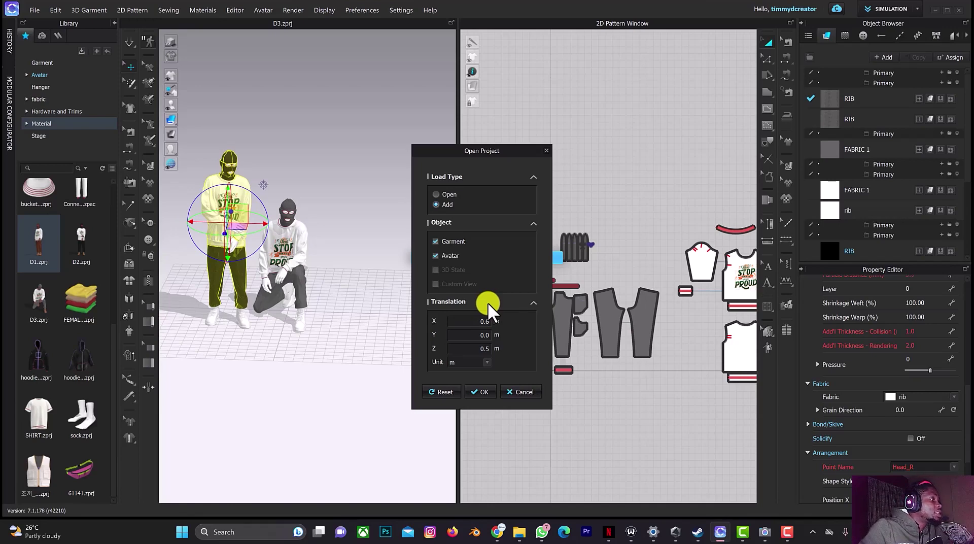
double_click(487, 349)
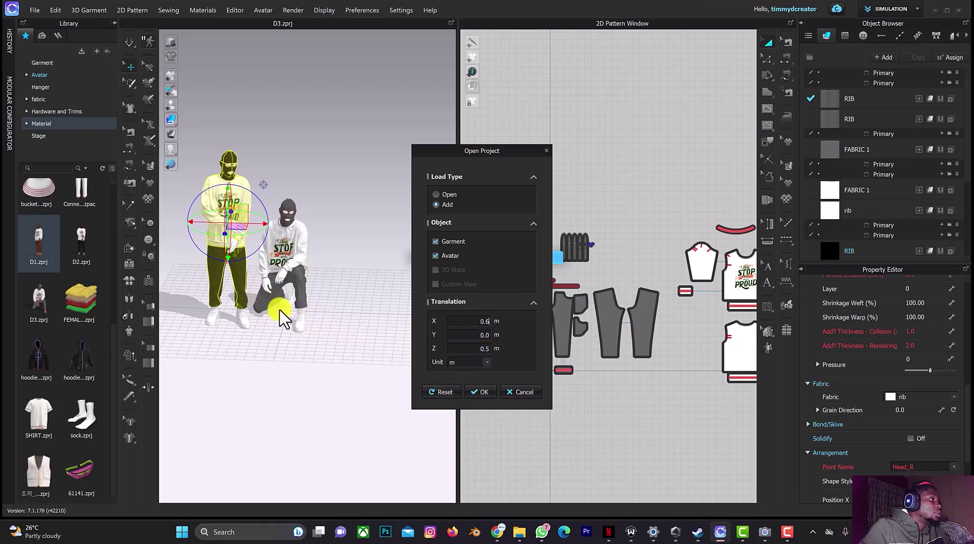
double_click(479, 321)
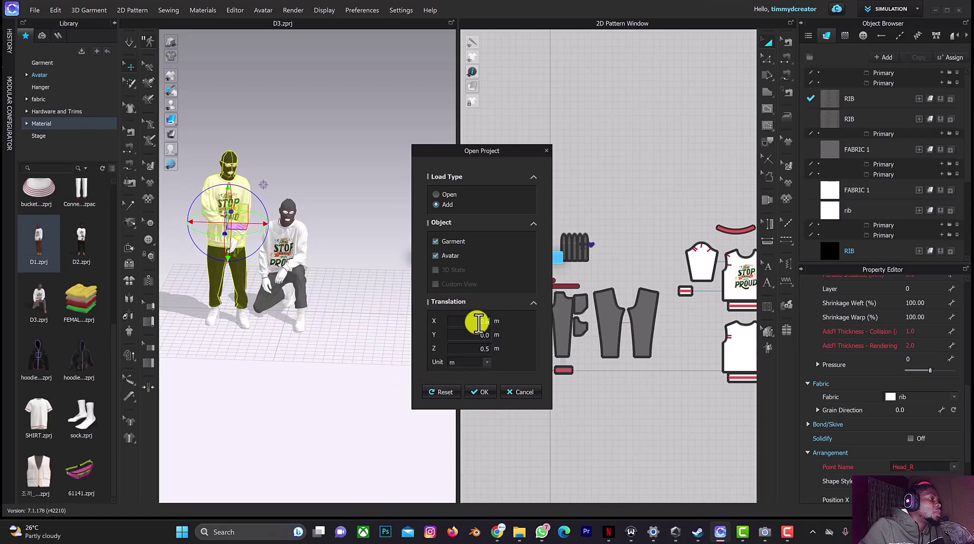
left_click(474, 319)
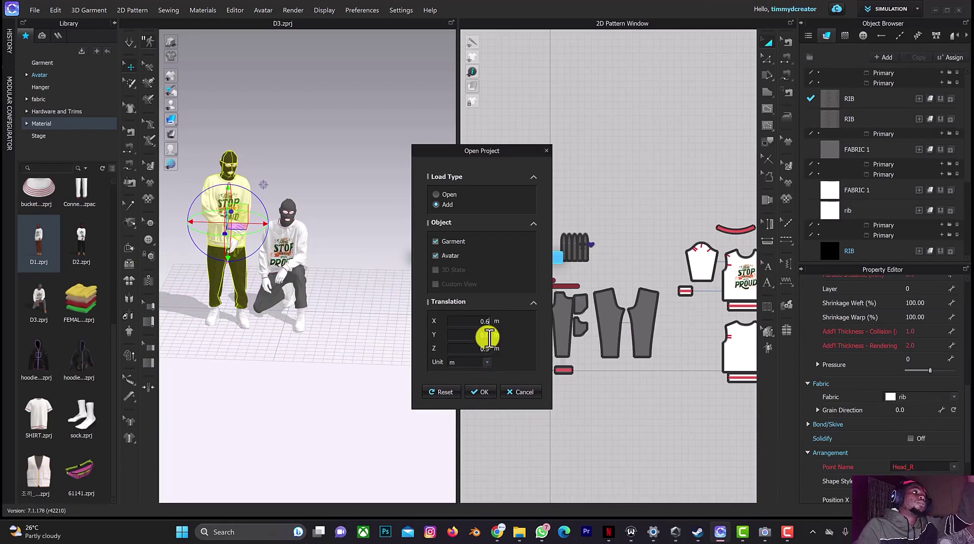
left_click(481, 392)
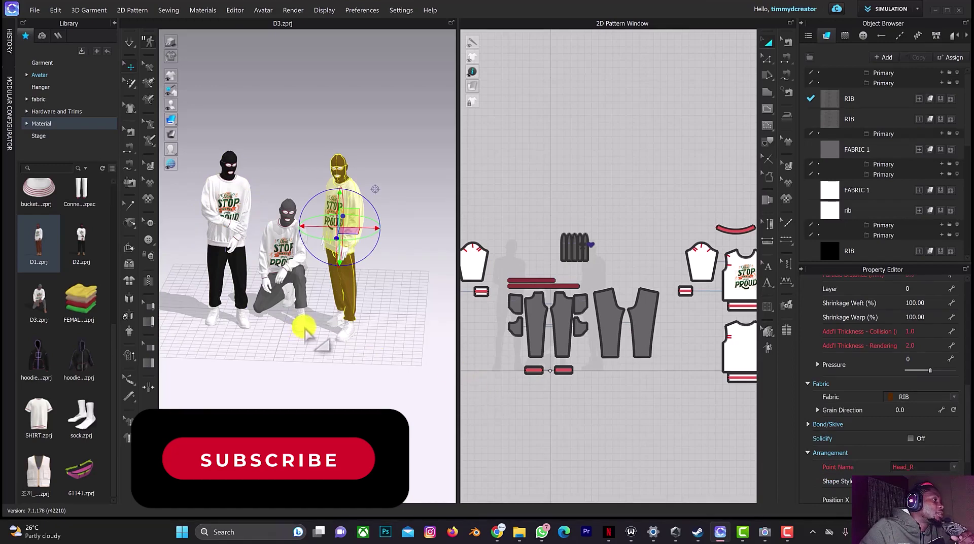
Orbit the view down to floor level to check the three avatars' placement.
mouse_move(304, 328)
right_mouse_down()
mouse_move(310, 313)
mouse_move(305, 330)
right_mouse_up()
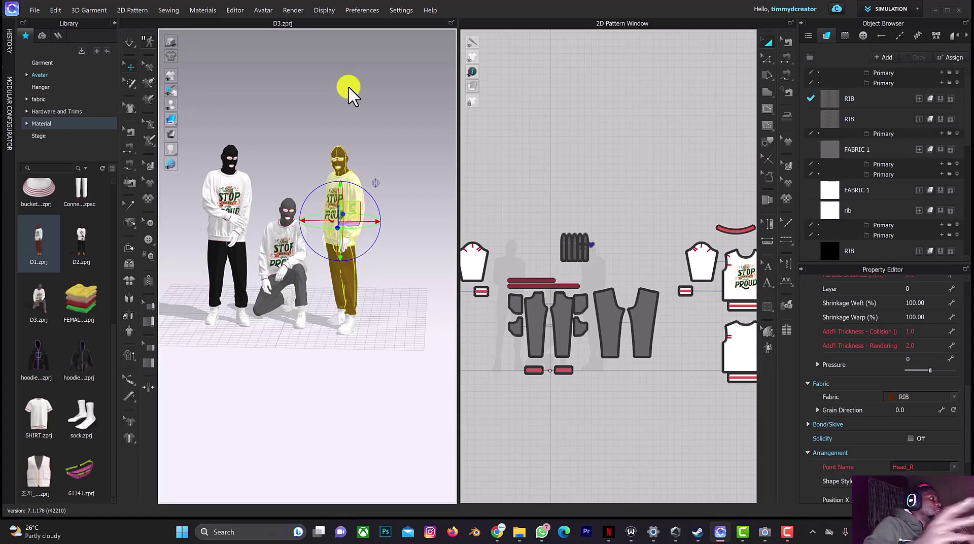
Load background1.avt from the Stage library, set to Add at 0.0 m offsets.
left_click(41, 135)
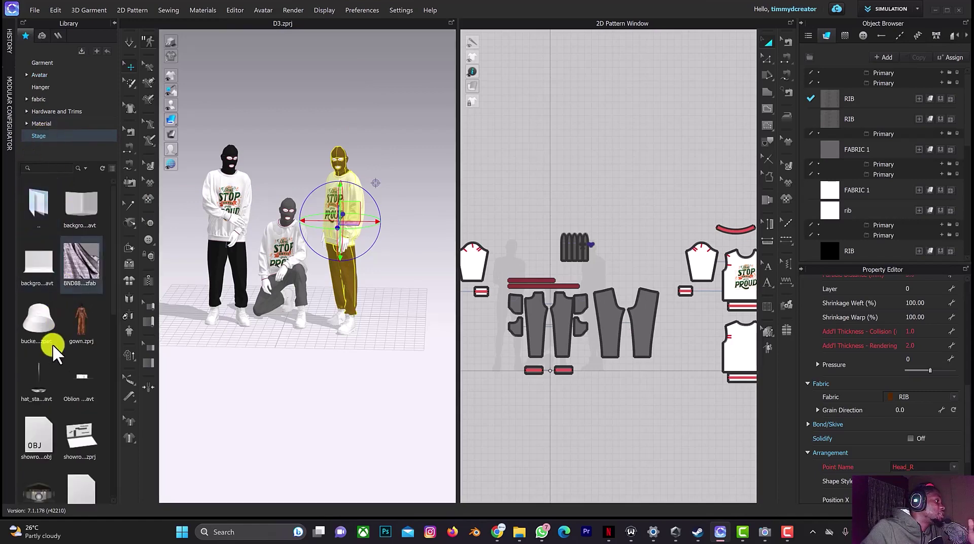
mouse_move(39, 263)
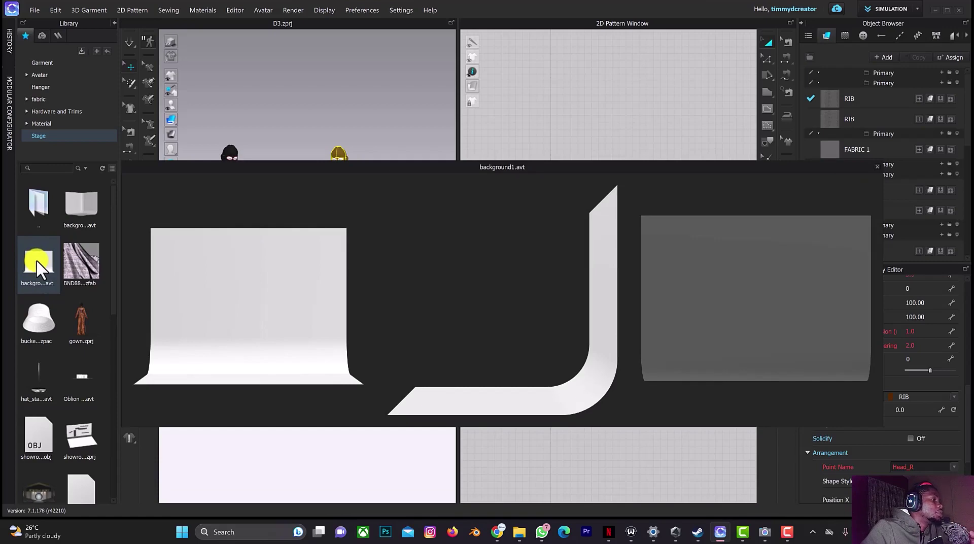
double_click(38, 264)
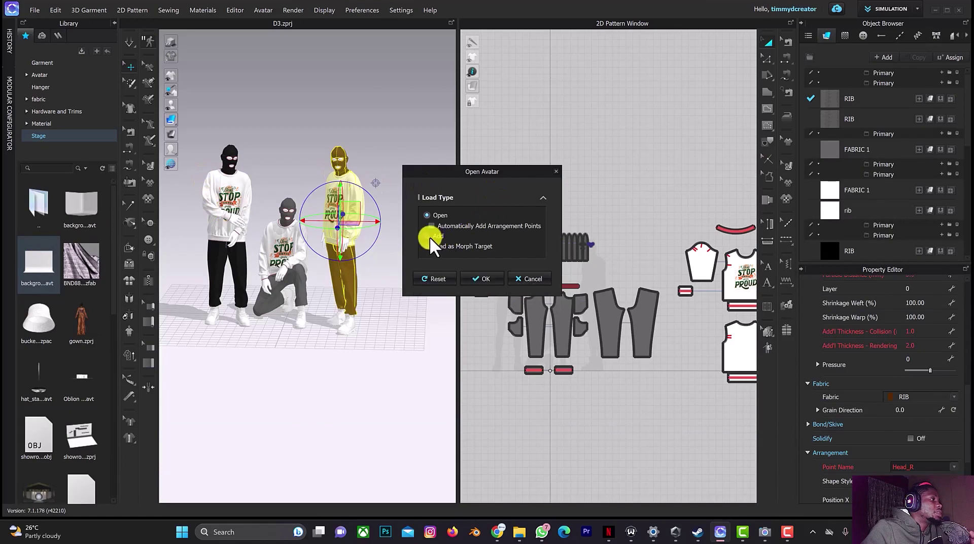
left_click(427, 236)
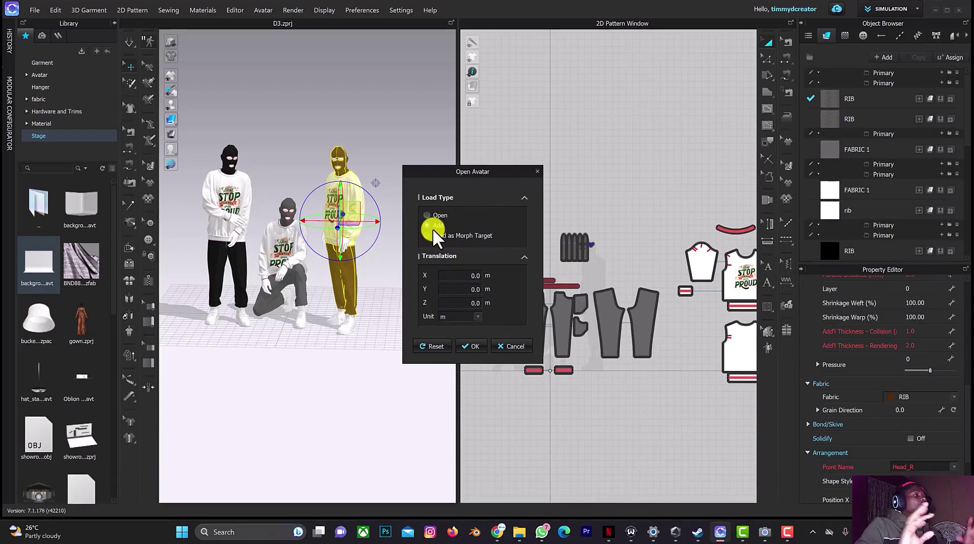
Add the backdrop to the scene and set its material colour to black.
left_click(468, 346)
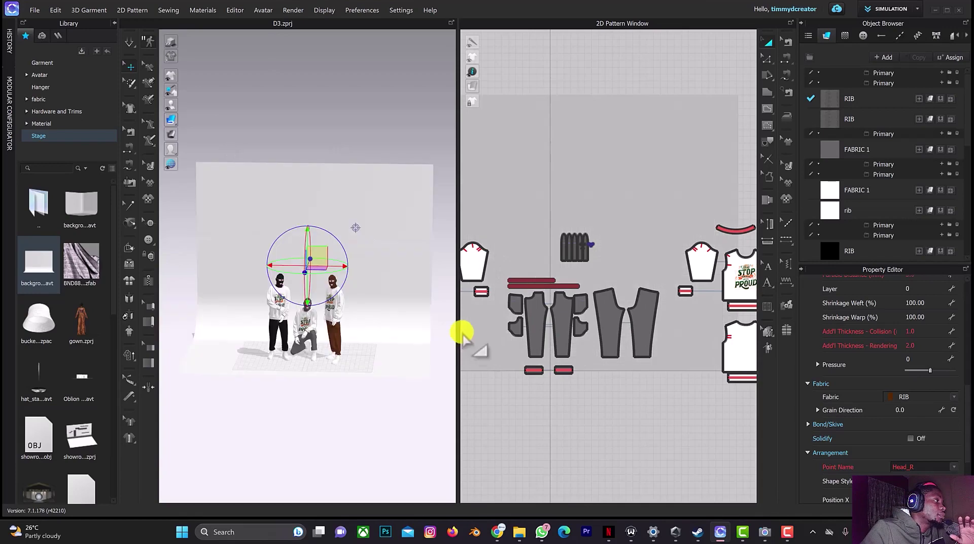
left_click(363, 236)
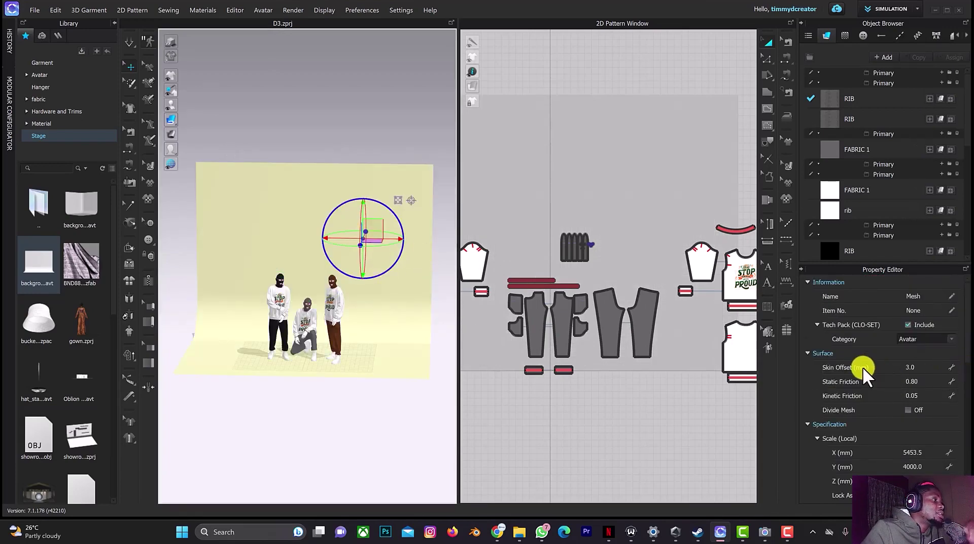
scroll(886, 417, "down", 5)
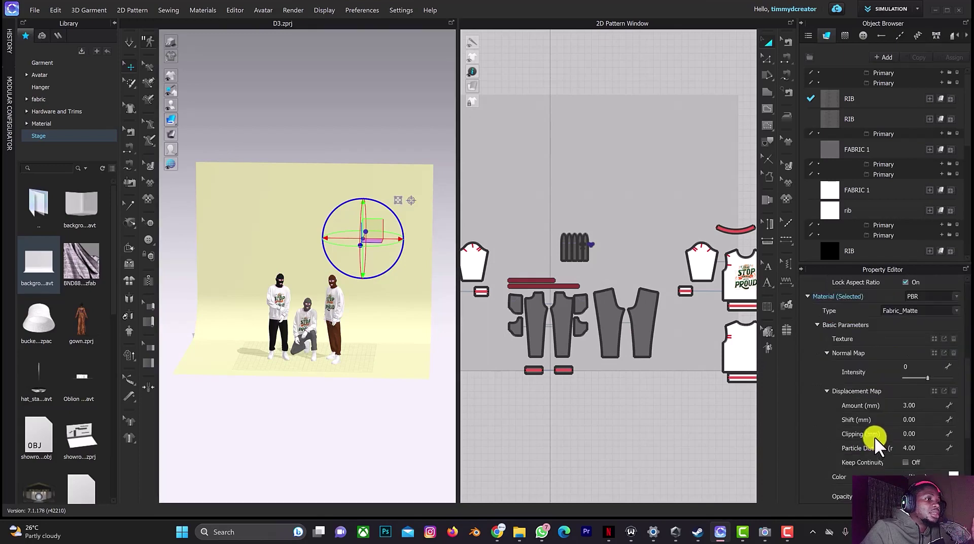
scroll(874, 437, "down", 2)
left_click(949, 386)
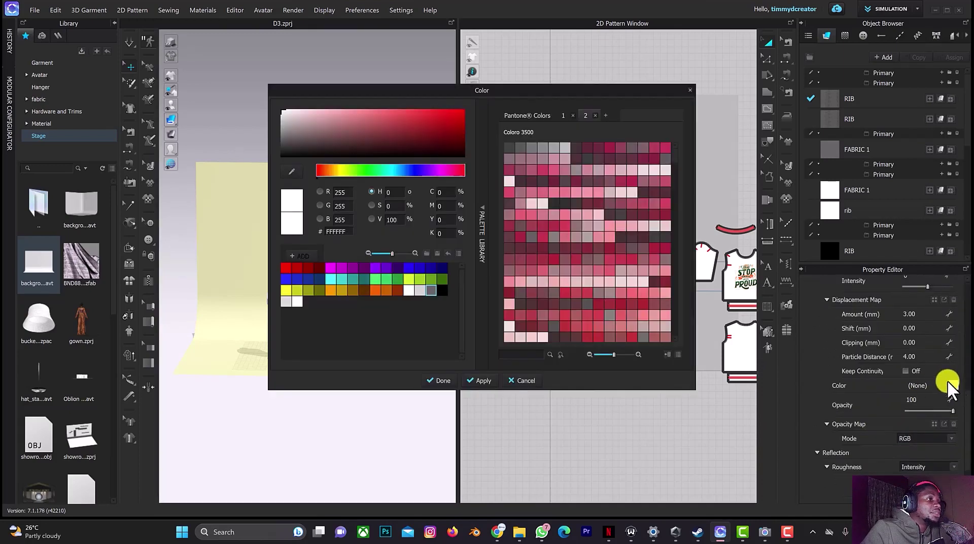
left_click(442, 290)
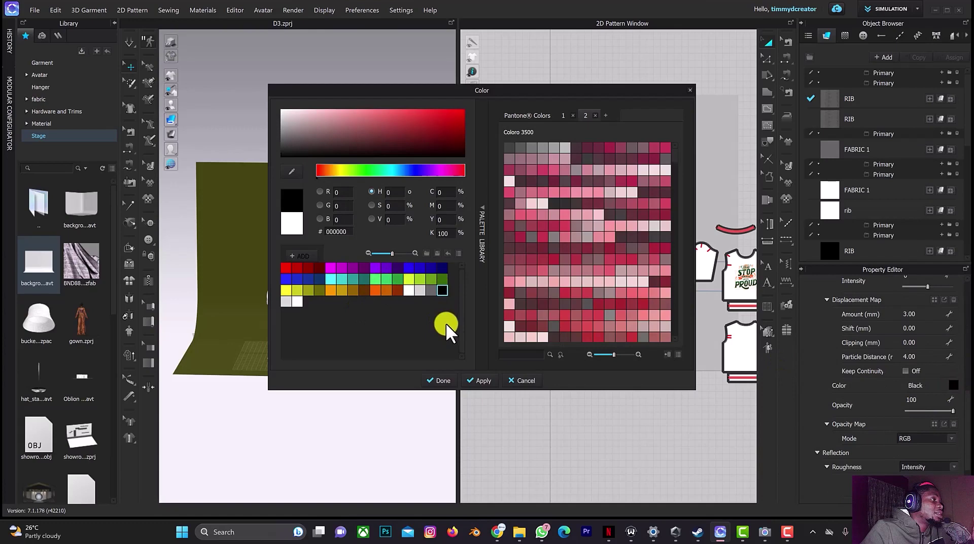
left_click(440, 382)
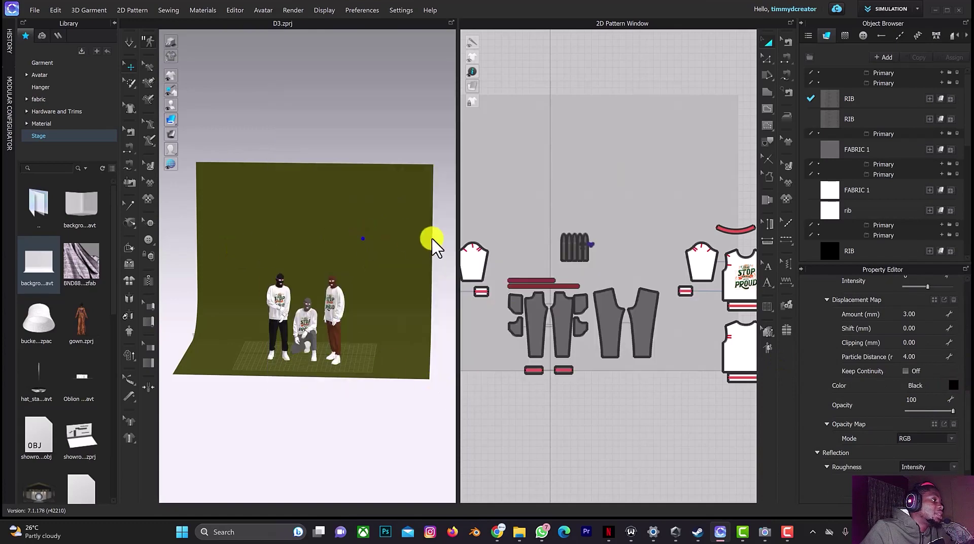
Recolour the backdrop material white (FFFFFF).
left_click(390, 287)
scroll(932, 335, "up", 4)
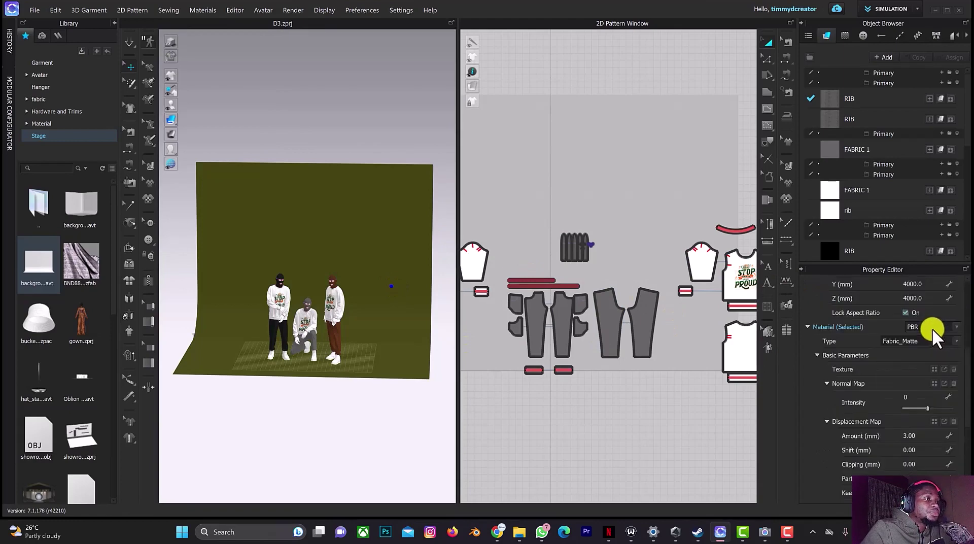
left_click(954, 340)
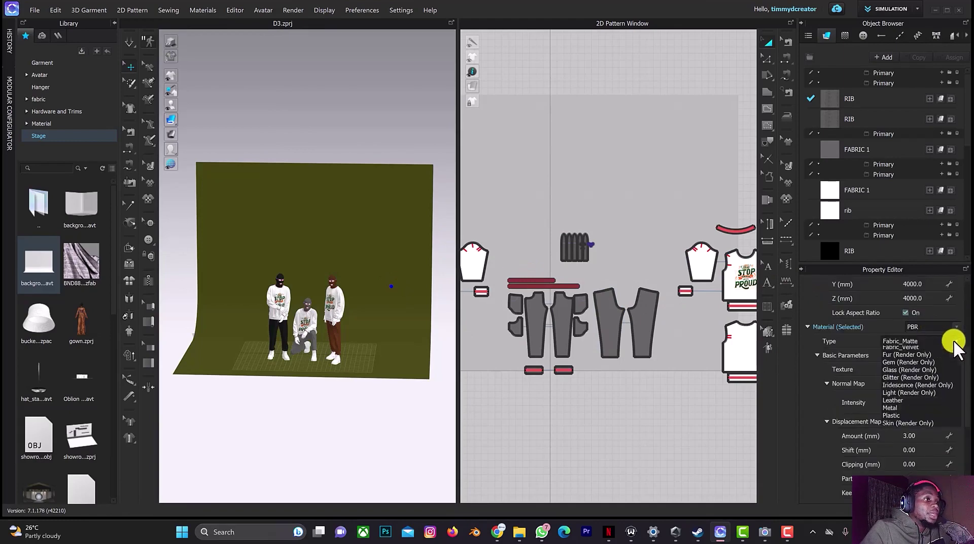
left_click(954, 341)
scroll(909, 386, "down", 3)
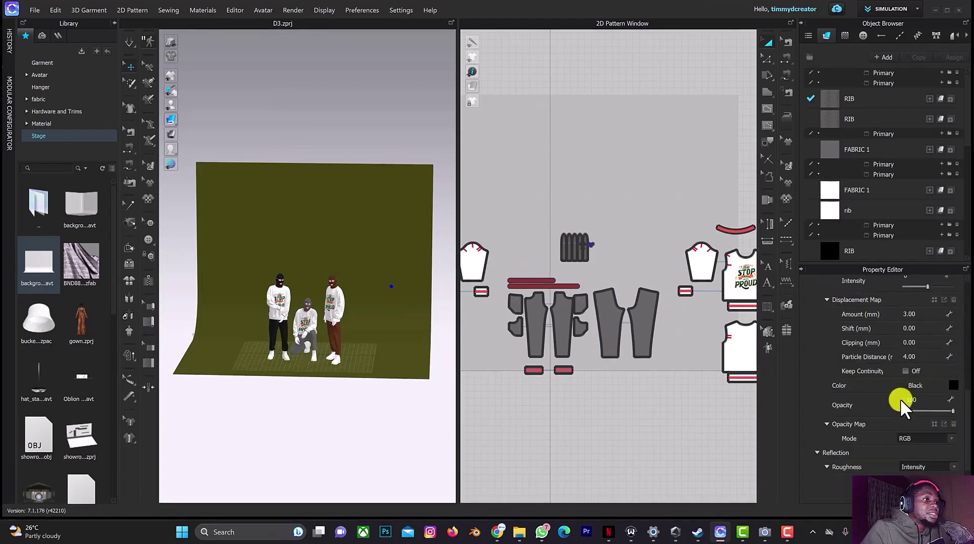
left_click(954, 386)
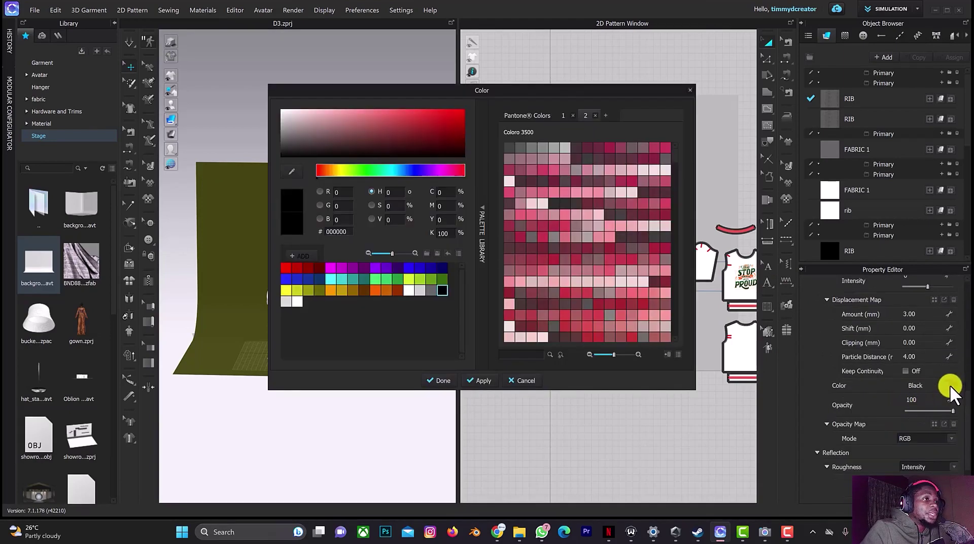
left_click(410, 291)
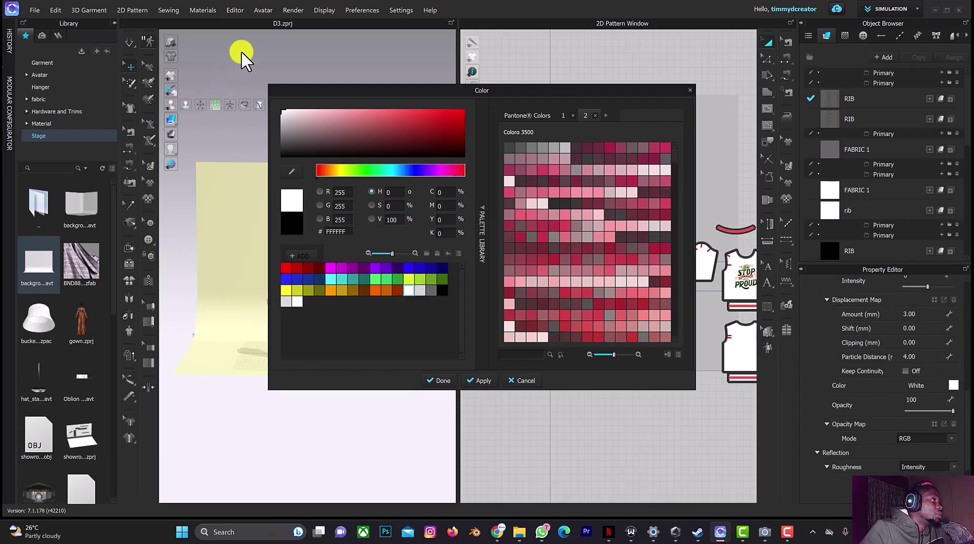
key("ctrl+z")
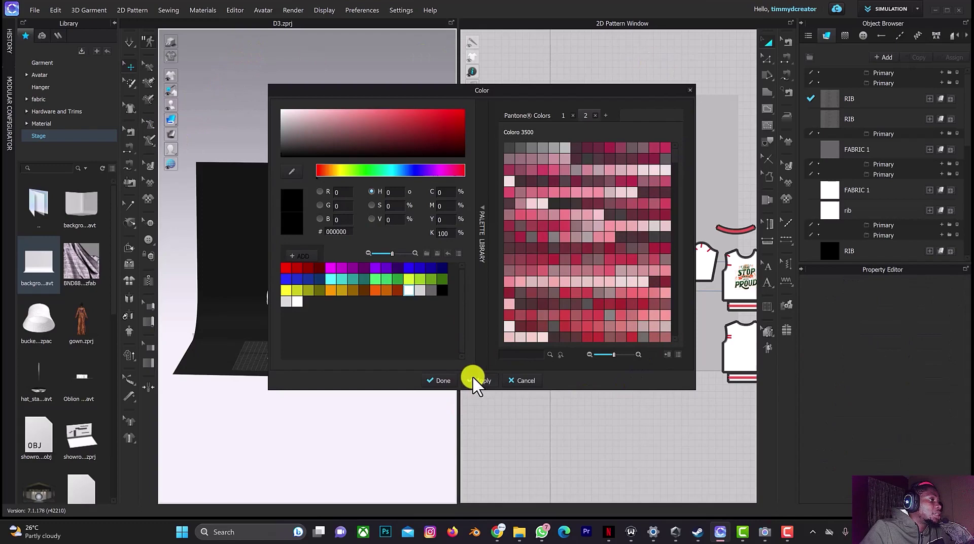
left_click(410, 290)
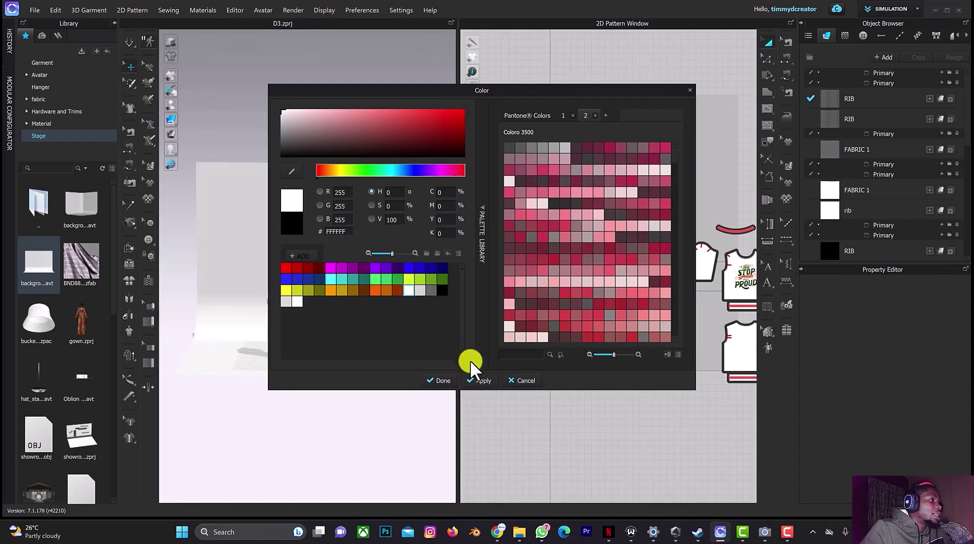
left_click(447, 380)
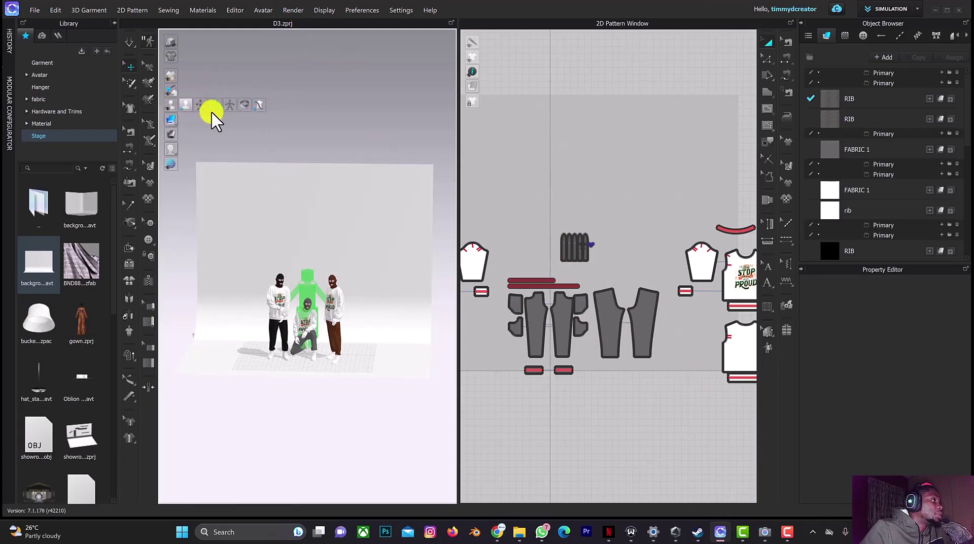
Hide the green avatar, start a render, and show the render's image settings.
mouse_move(170, 106)
left_click(213, 108)
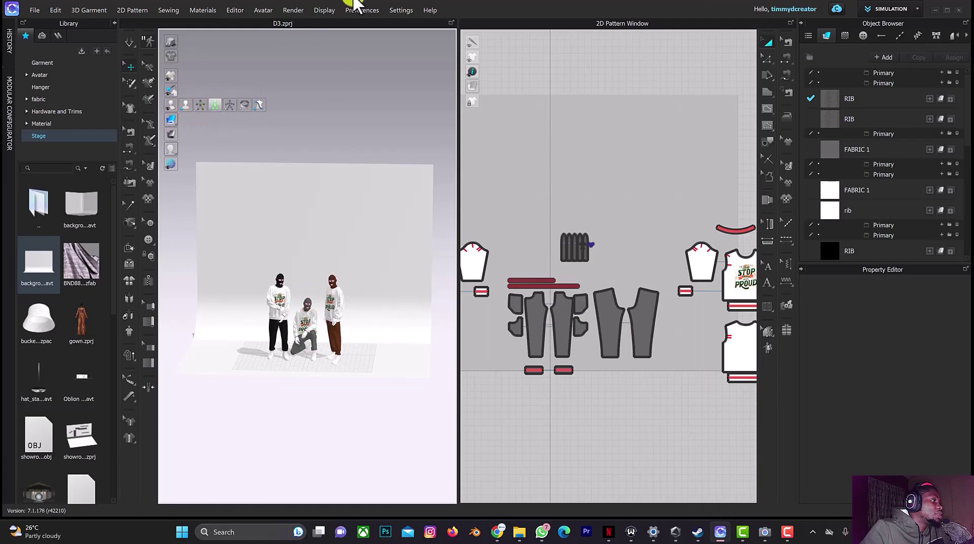
left_click(294, 10)
left_click(298, 26)
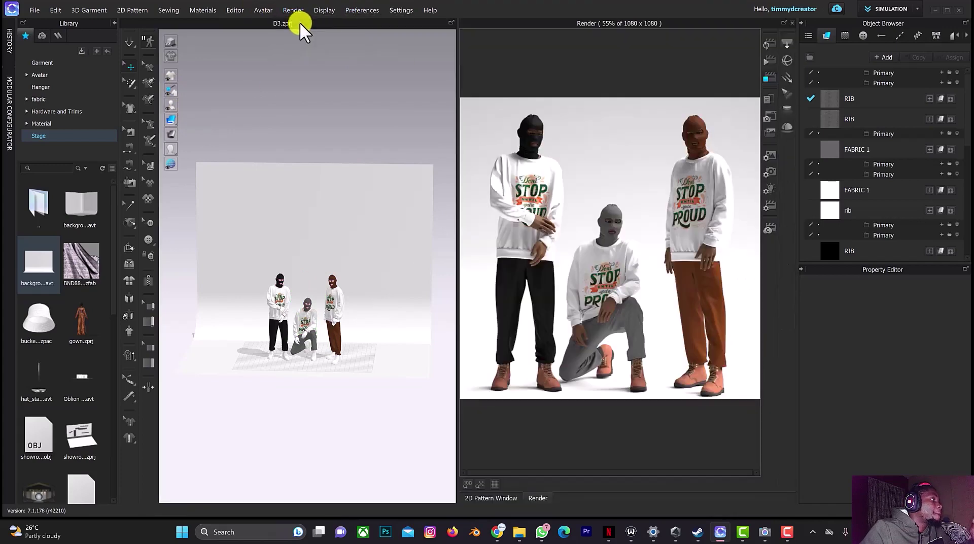
left_click(768, 47)
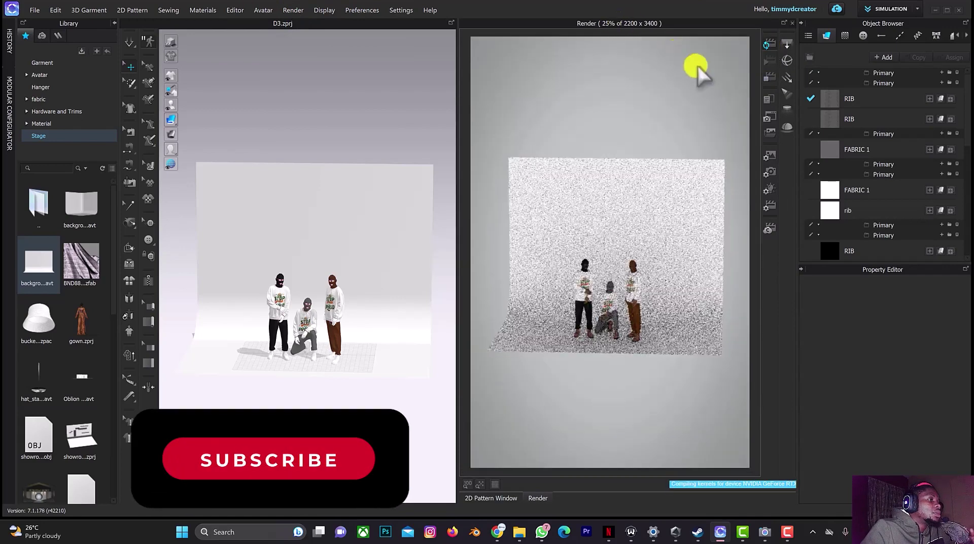
left_click(765, 158)
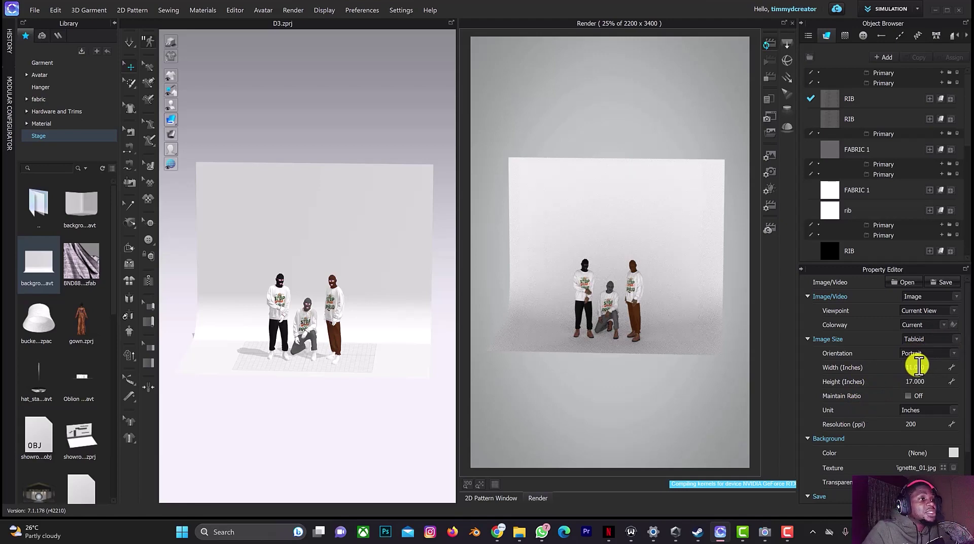
Set the render image size to custom 1080 × 1080 pixels, starting from the 1280 x 720 preset.
left_click(946, 340)
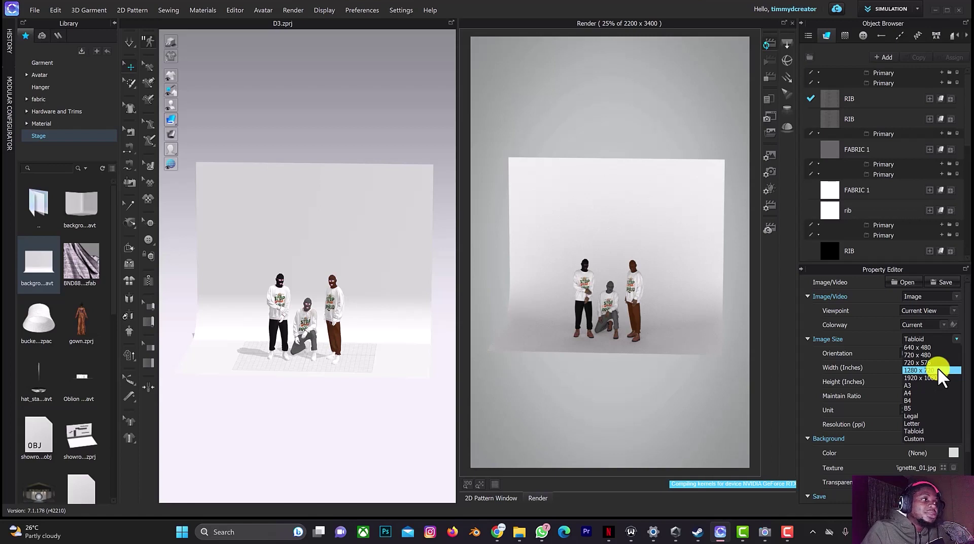
left_click(908, 369)
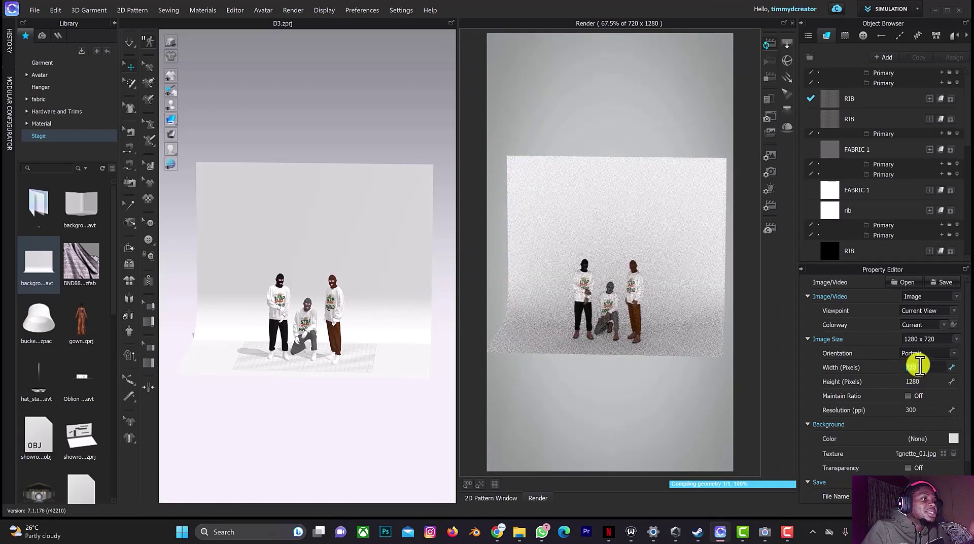
key("BackSpace")
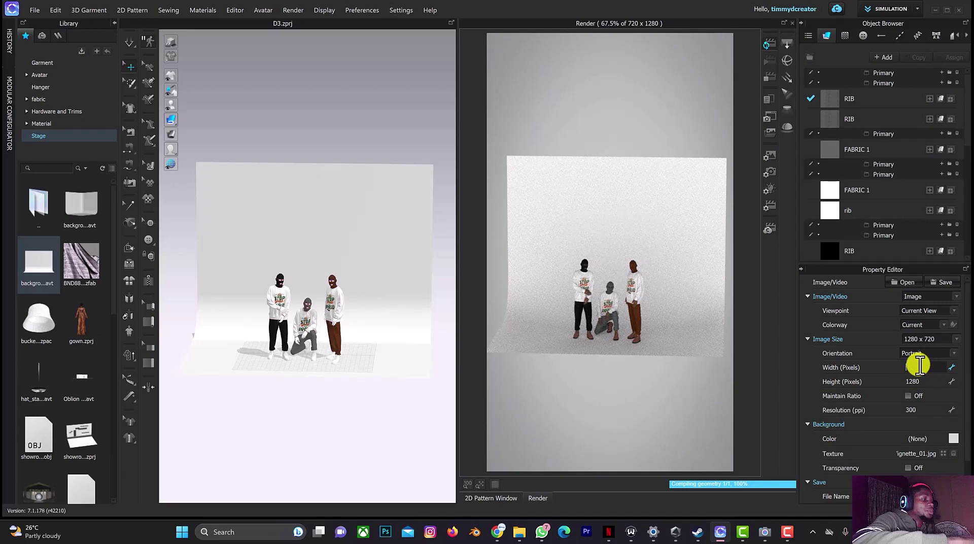
type("1080")
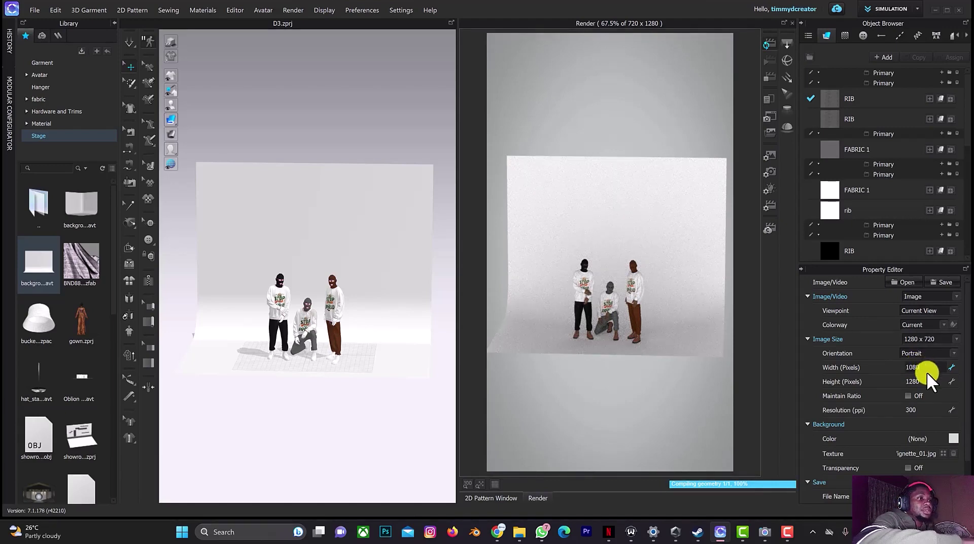
double_click(920, 380)
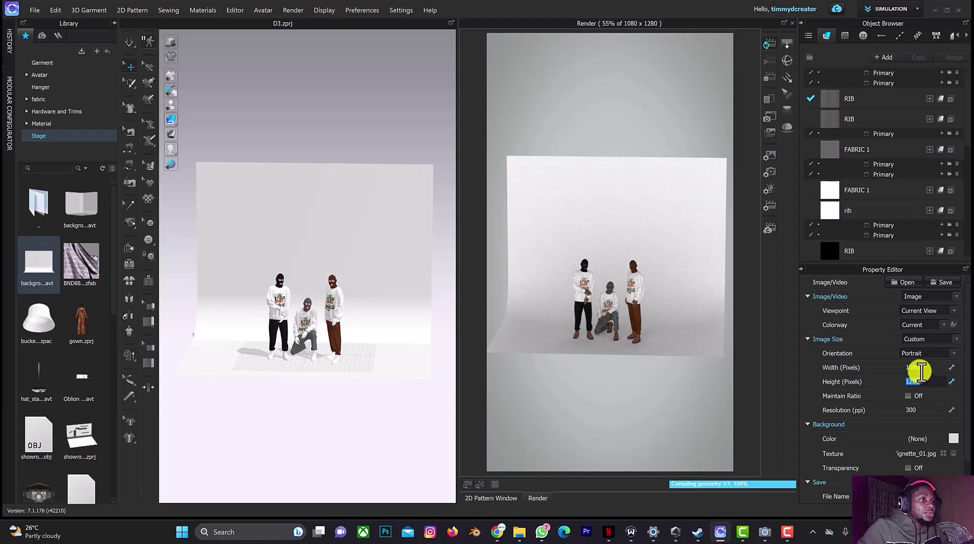
type("1080")
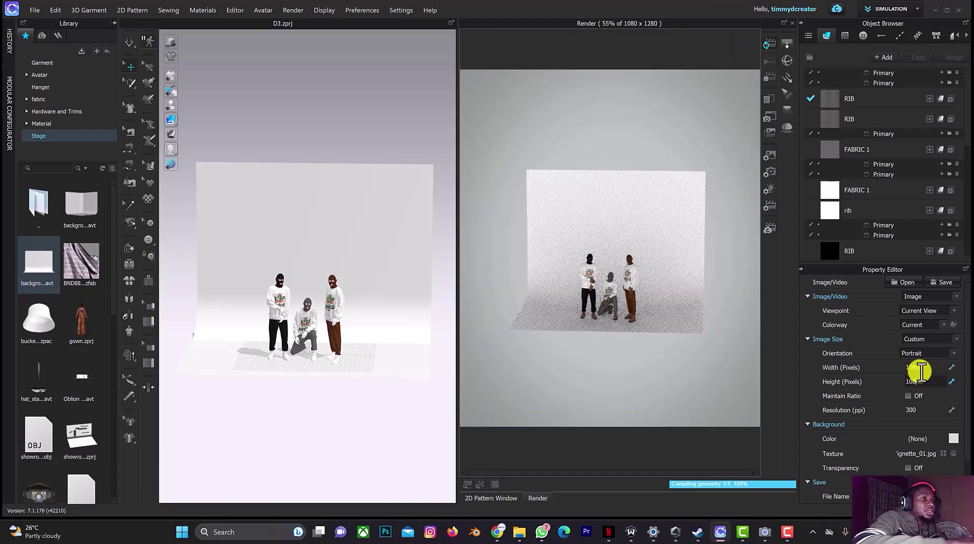
key("Return")
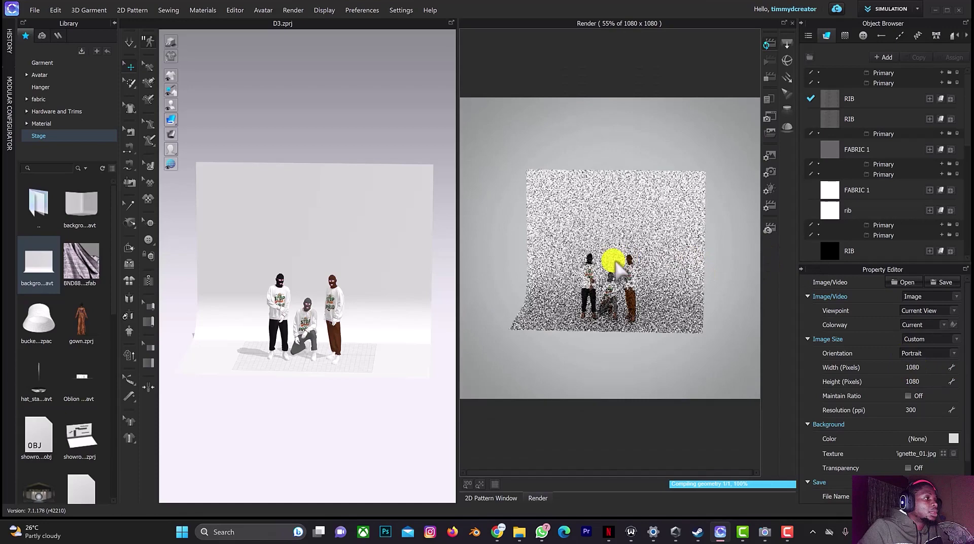
Frame the three avatars closely in the render, full length from head to boots.
right_click_drag(670, 265, 645, 263)
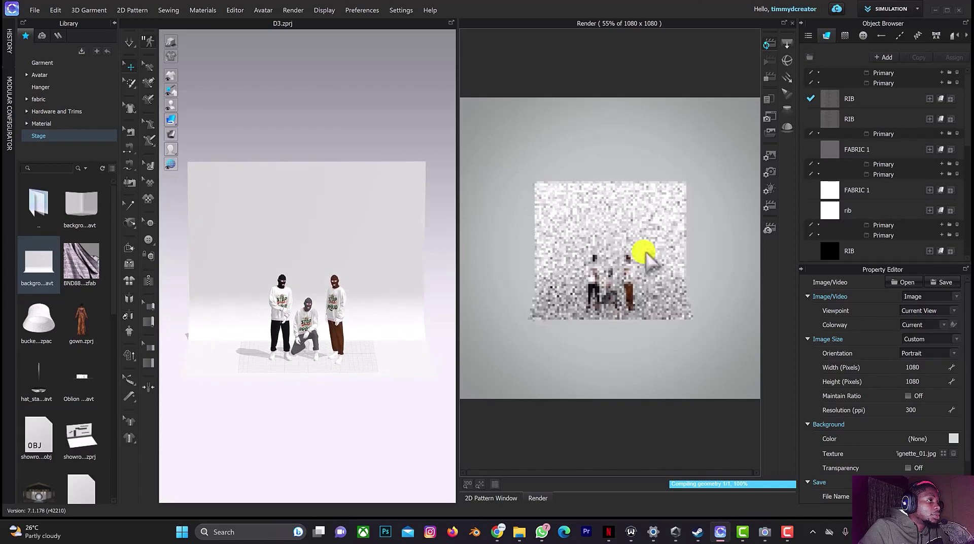
scroll(644, 253, "up", 5)
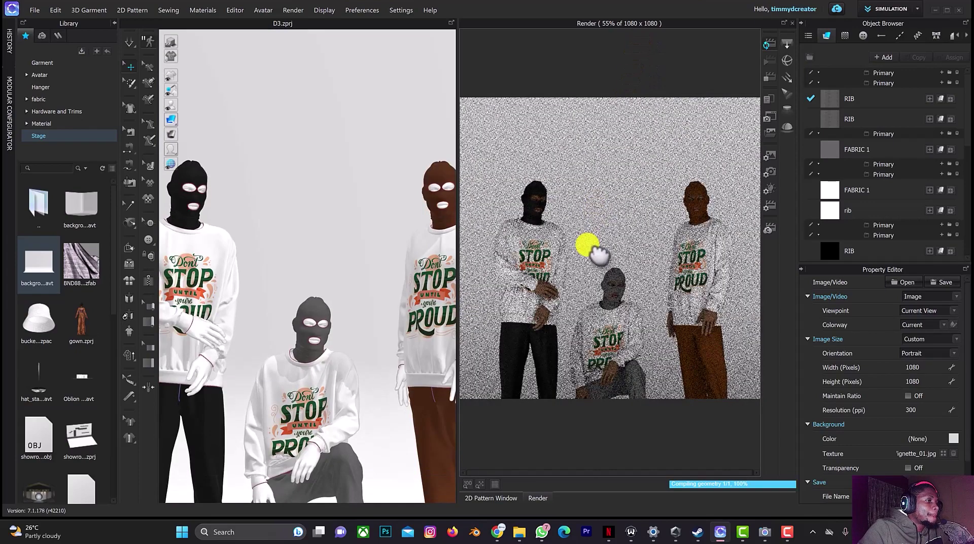
right_click_drag(612, 279, 675, 140)
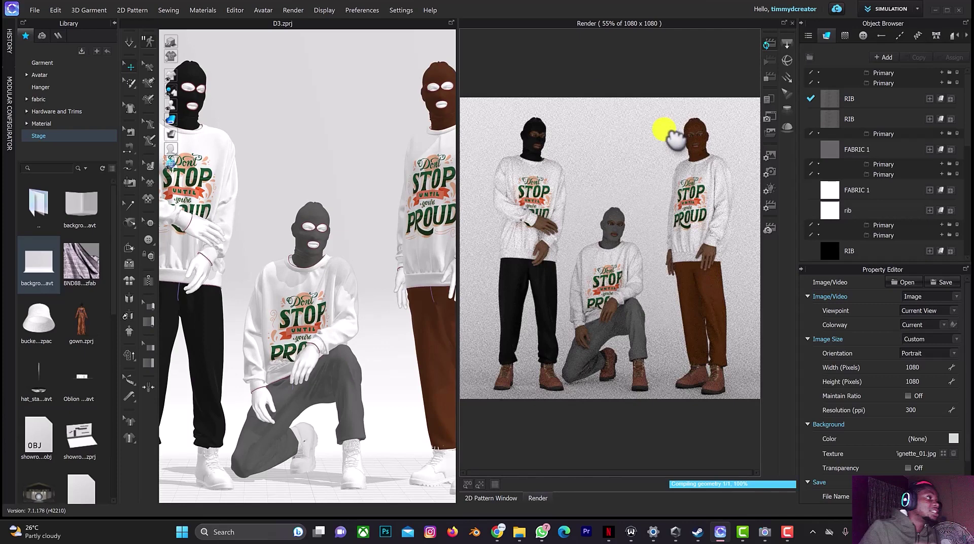
Switch the render lighting preset to Checkboardhouse after first trying Light_6.
left_click(770, 185)
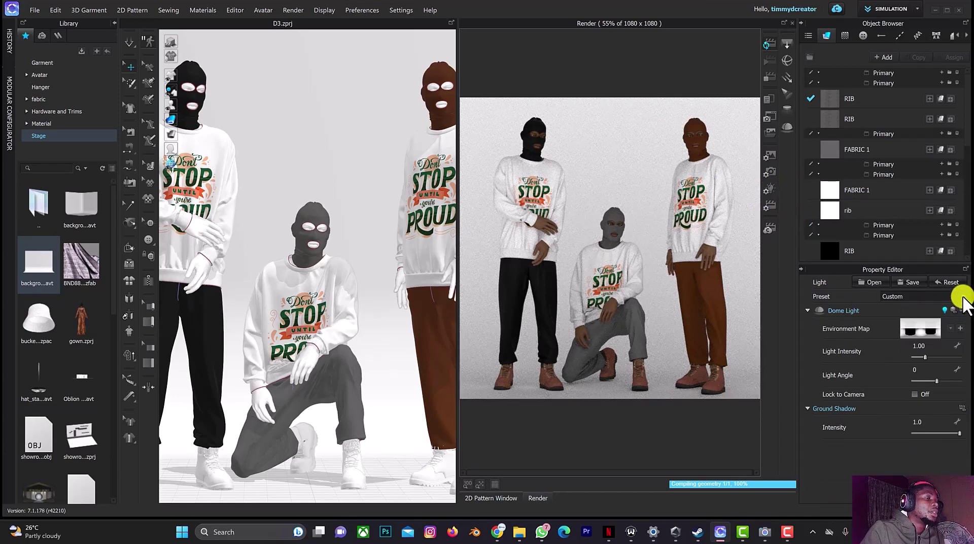
left_click(953, 298)
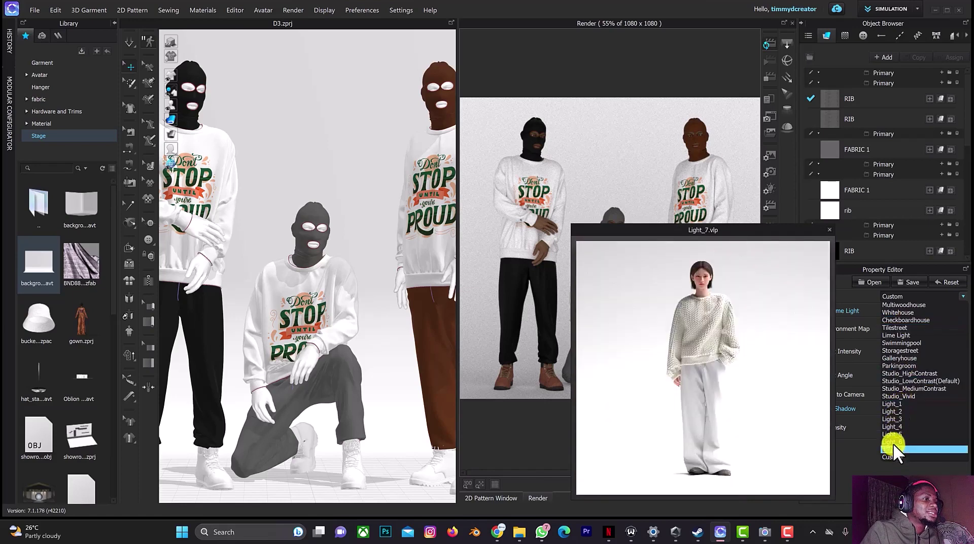
left_click(893, 441)
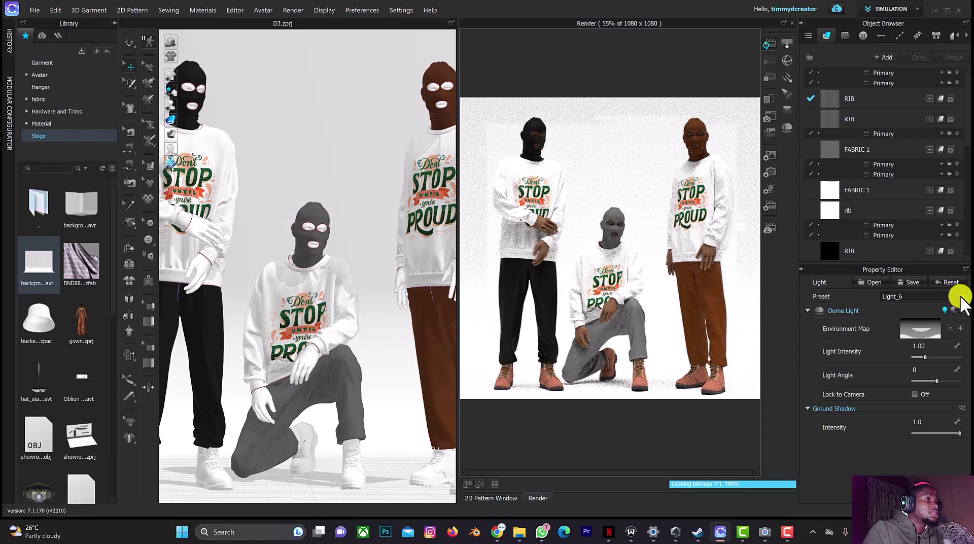
left_click(961, 302)
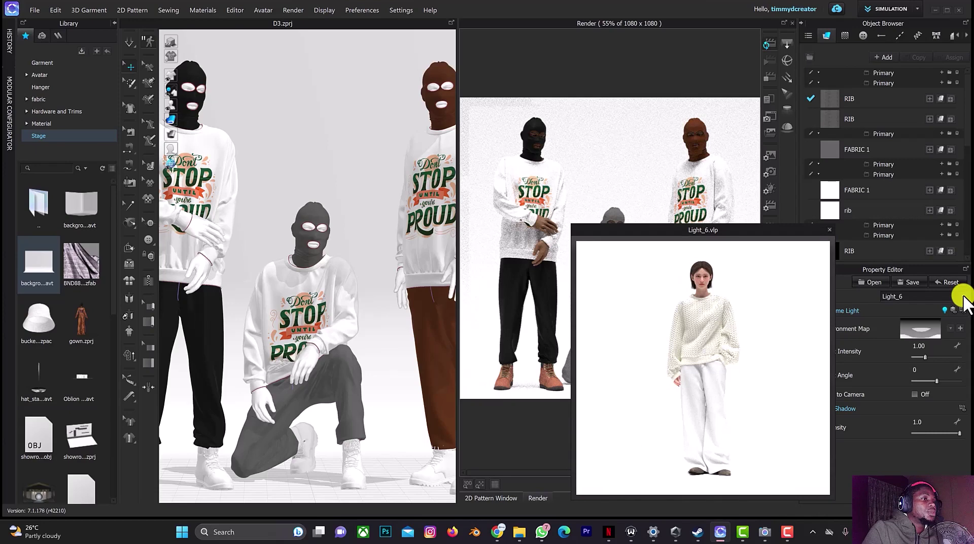
left_click(963, 302)
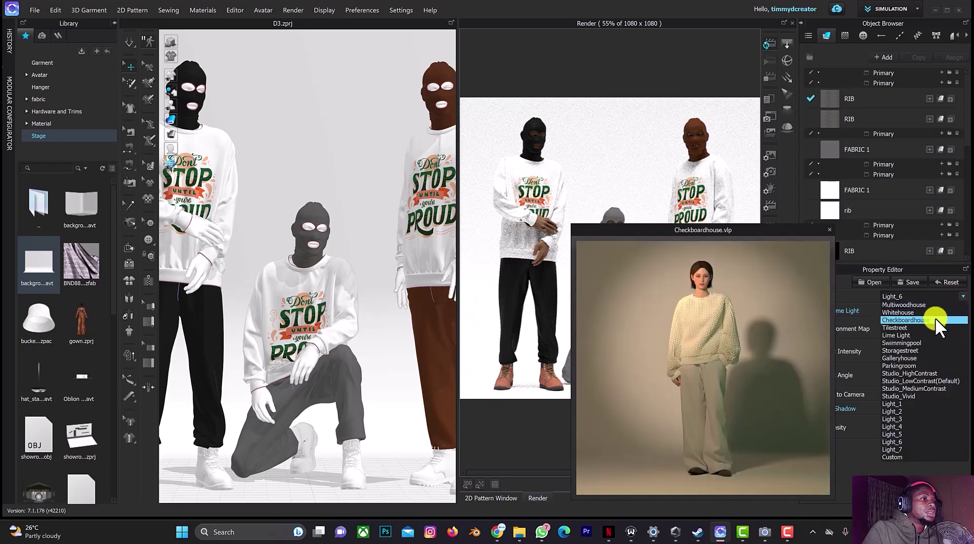
left_click(936, 320)
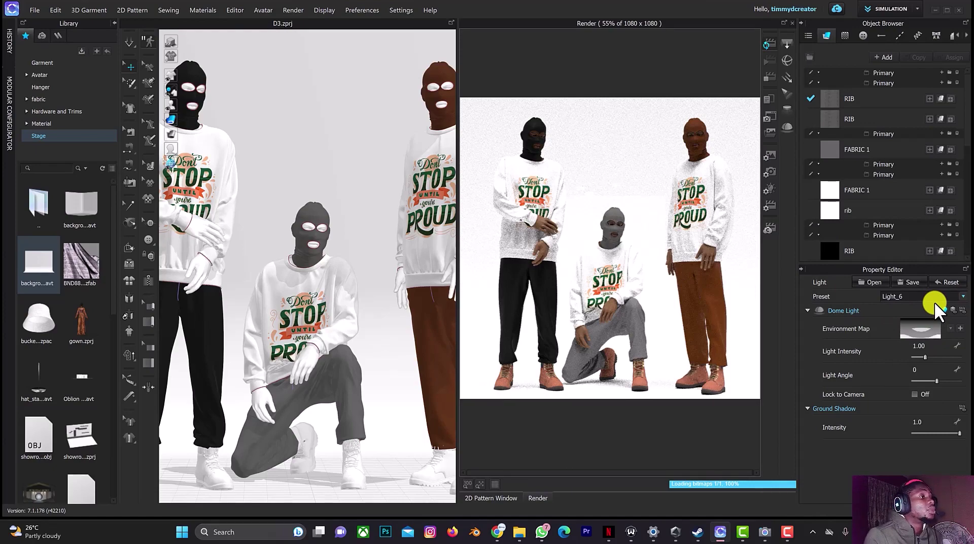
mouse_move(936, 307)
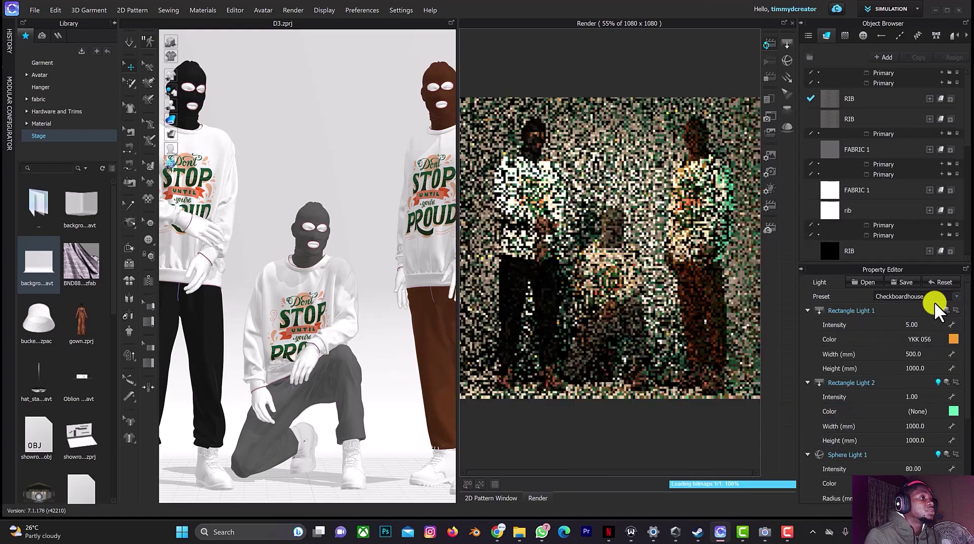